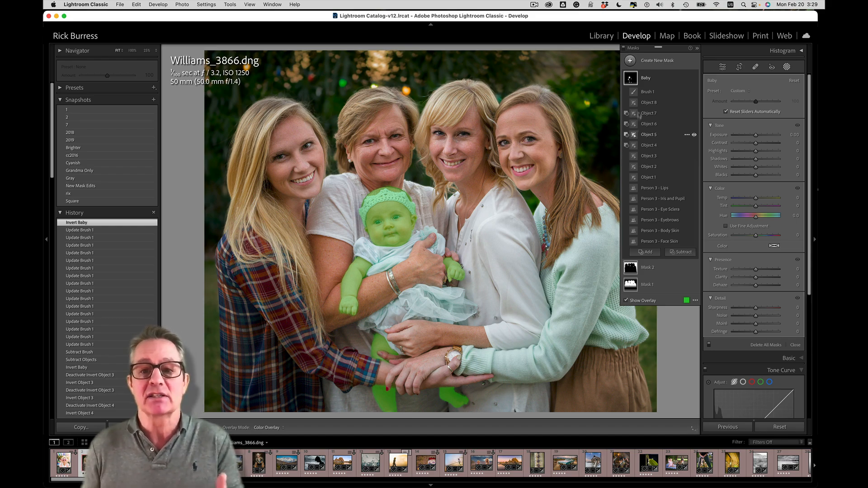
click(648, 103)
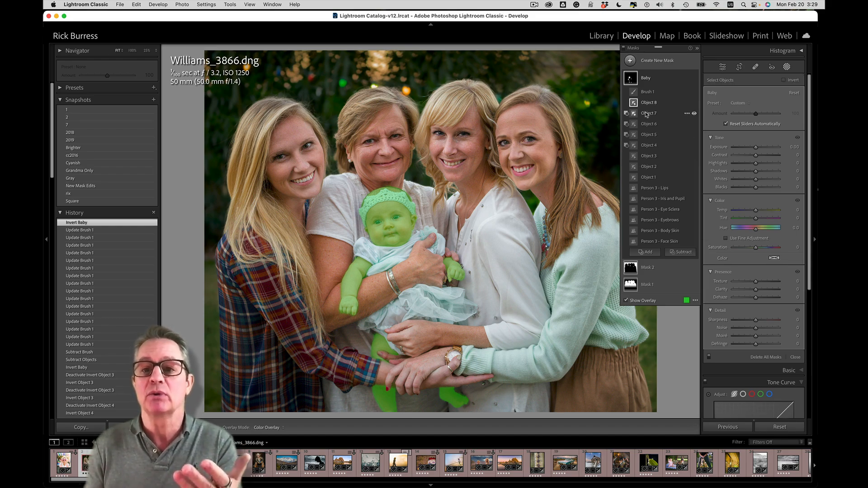
click(647, 114)
click(644, 123)
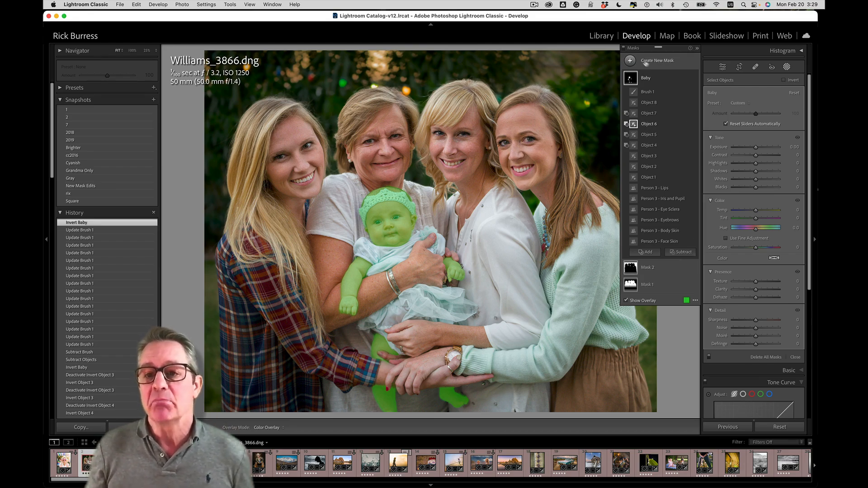
Step: Turn off the Auto Hide Masking Panel option in the mask overlay settings
click(695, 300)
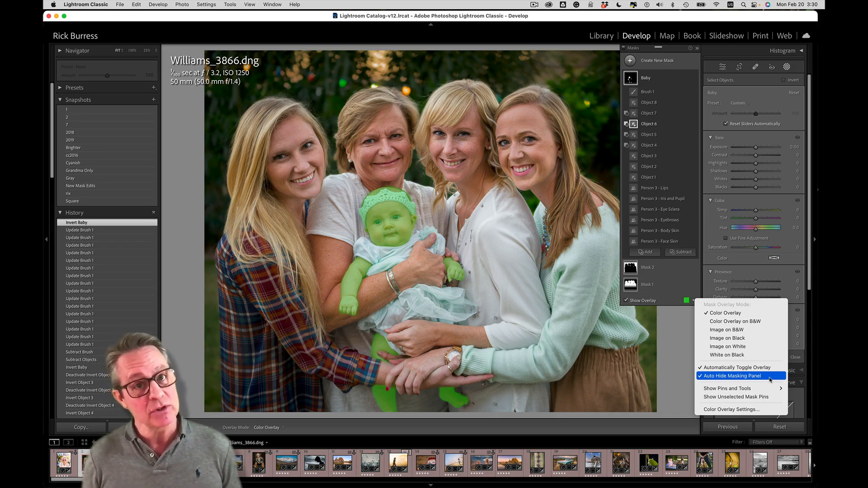
click(770, 380)
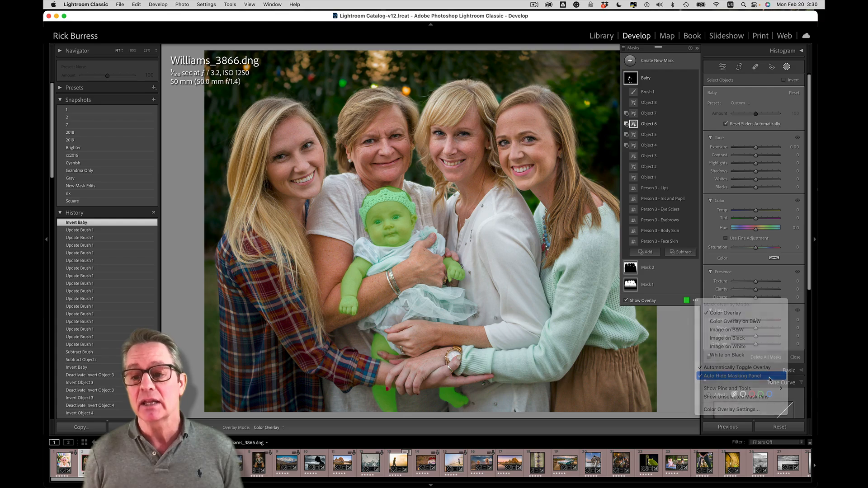
click(698, 302)
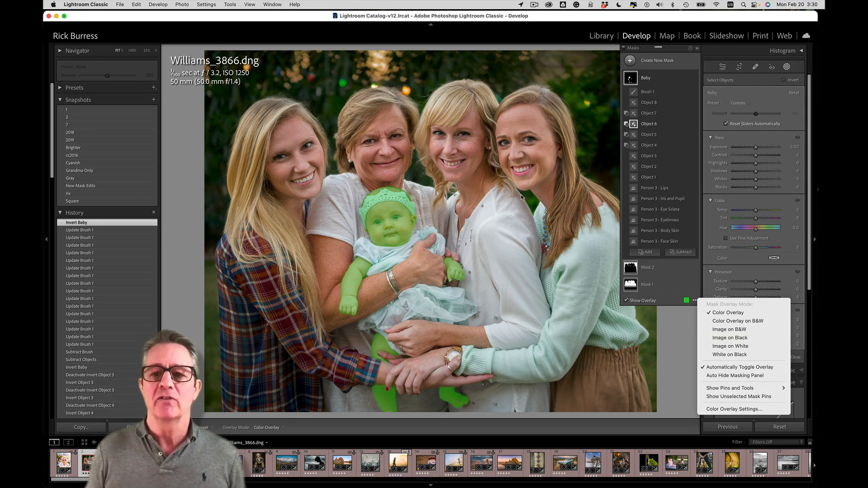
click(648, 79)
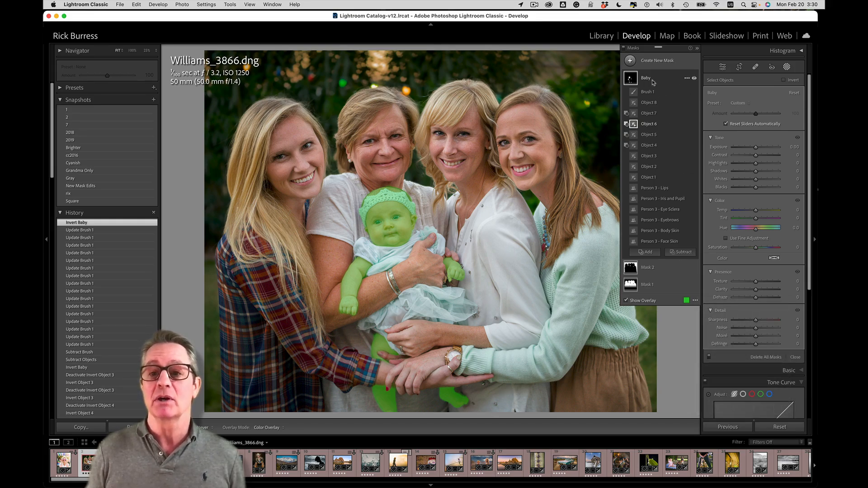
Step: Delete the existing "Baby" mask from the photo
click(686, 78)
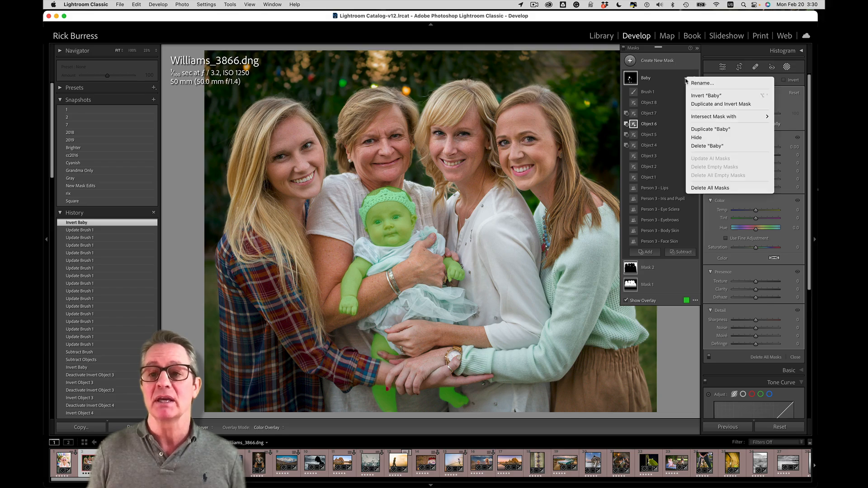
mouse_move(696, 118)
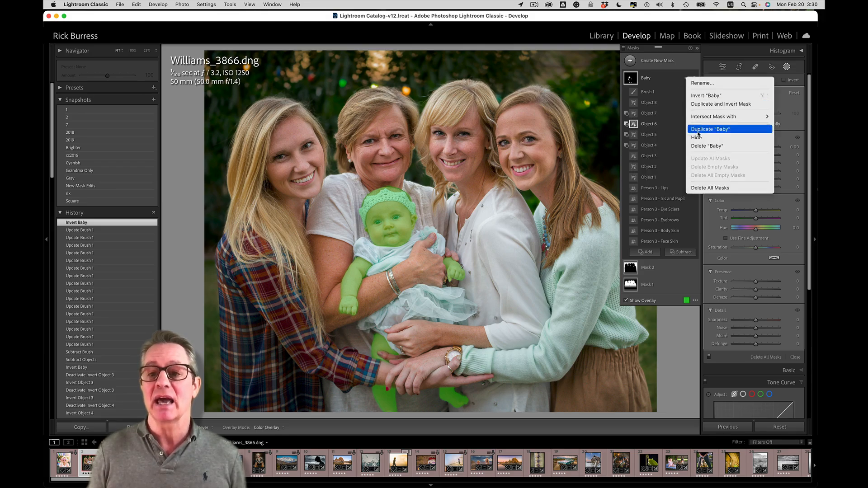
click(698, 146)
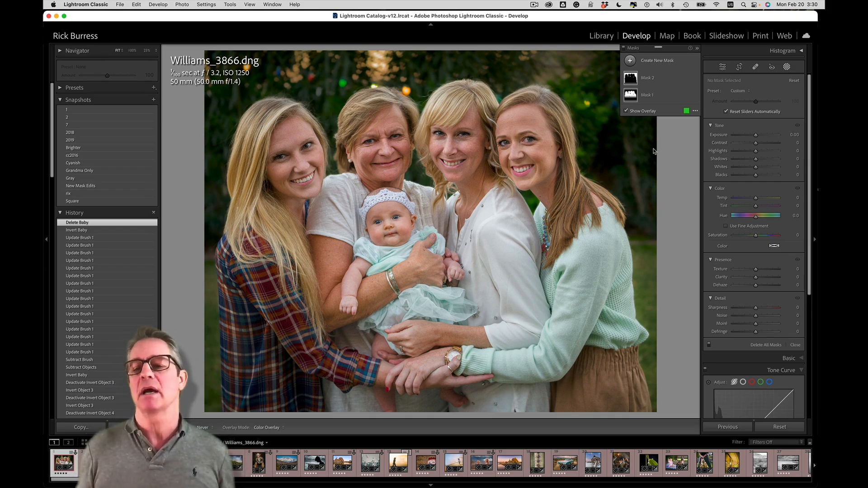
Step: Create a new Select People mask covering the entire baby, Person 3
click(630, 62)
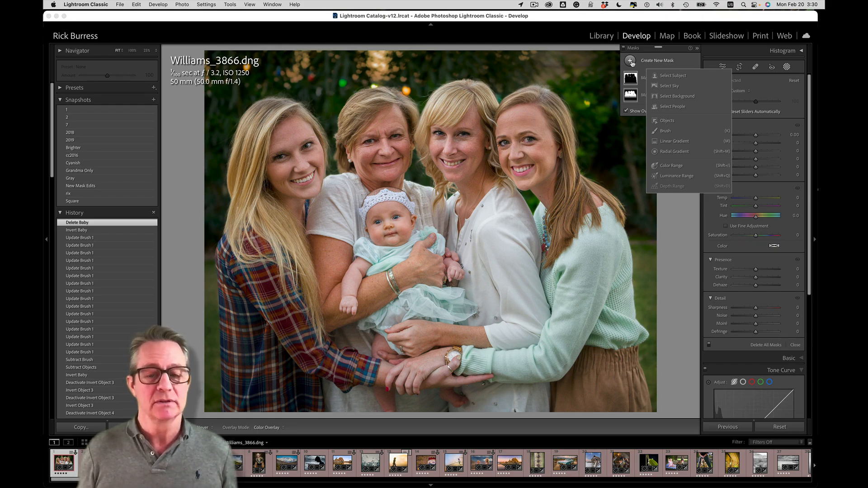
click(671, 107)
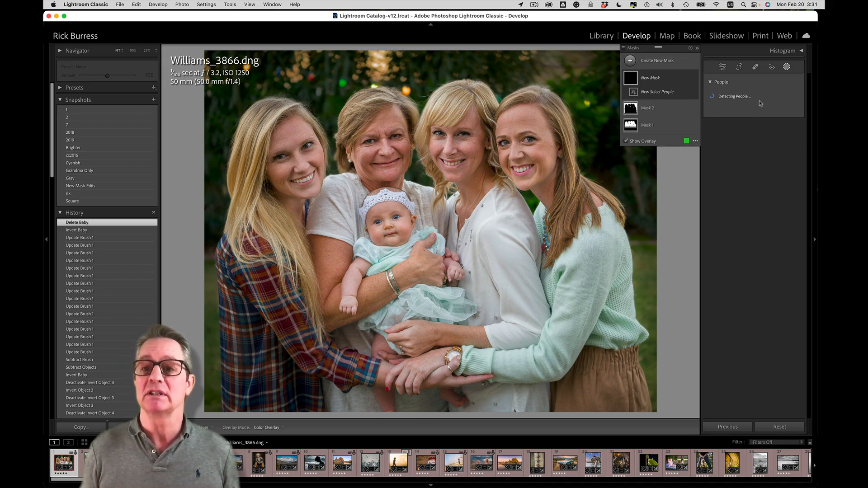
click(711, 112)
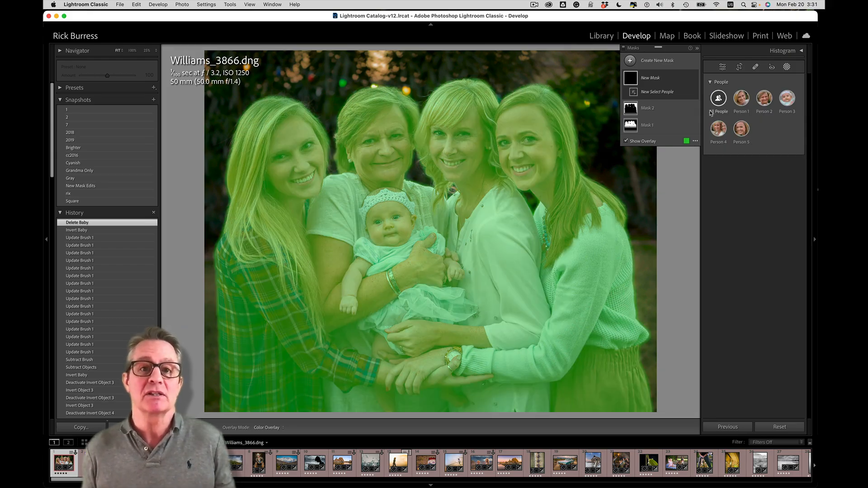
click(787, 102)
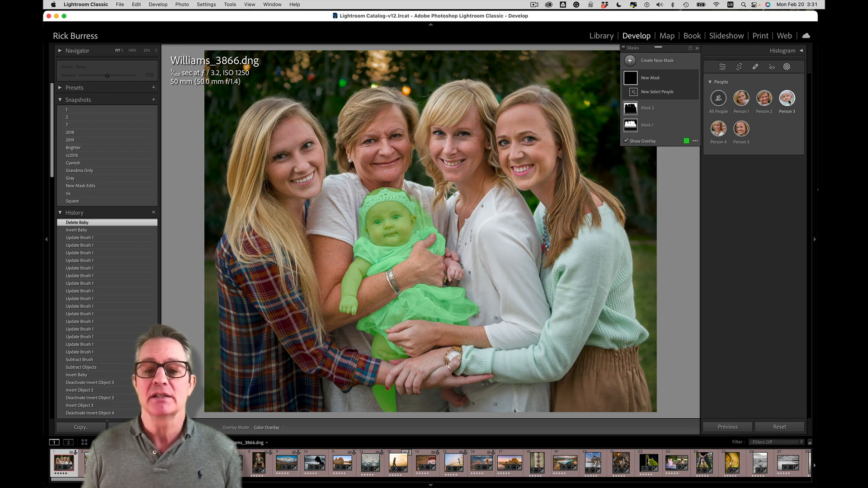
click(789, 102)
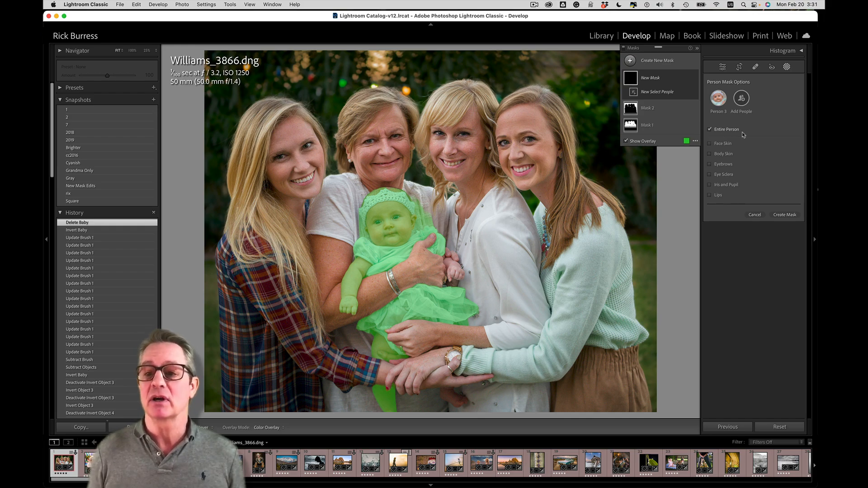
click(776, 217)
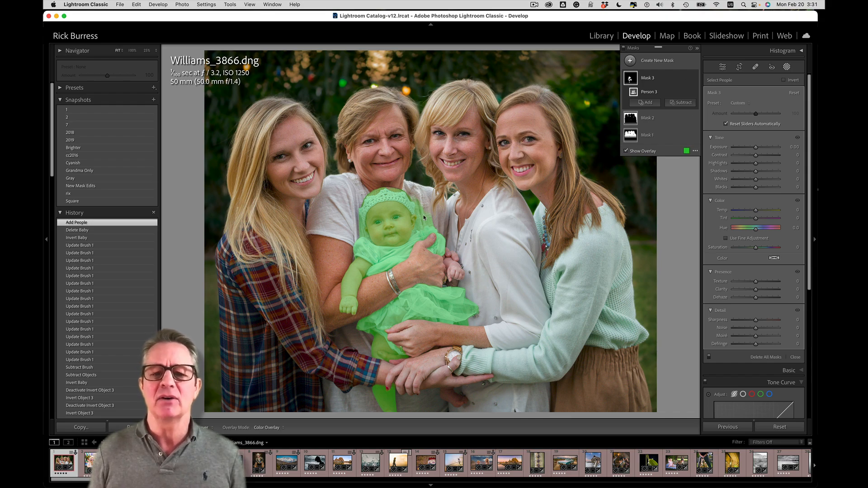
Step: Subtract the spill-over beside the baby's ear, above the shoulder, from Mask 3 using Objects with a brush size of 12
key(super+equal)
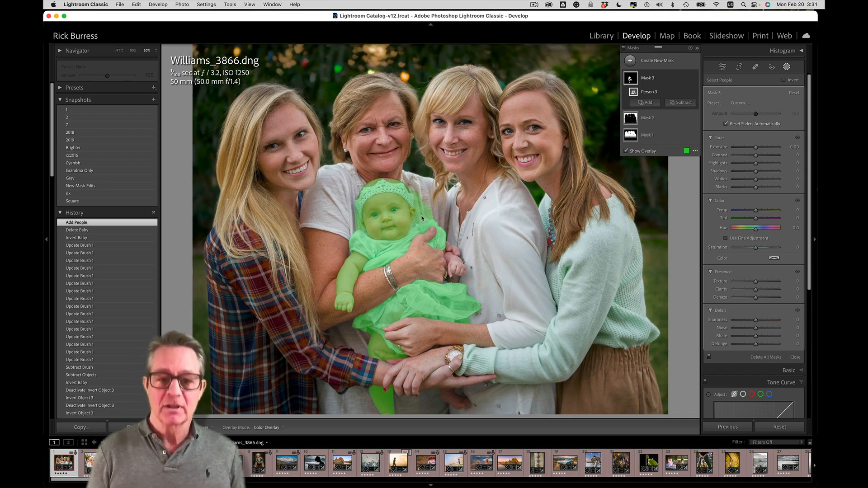
key(super+equal)
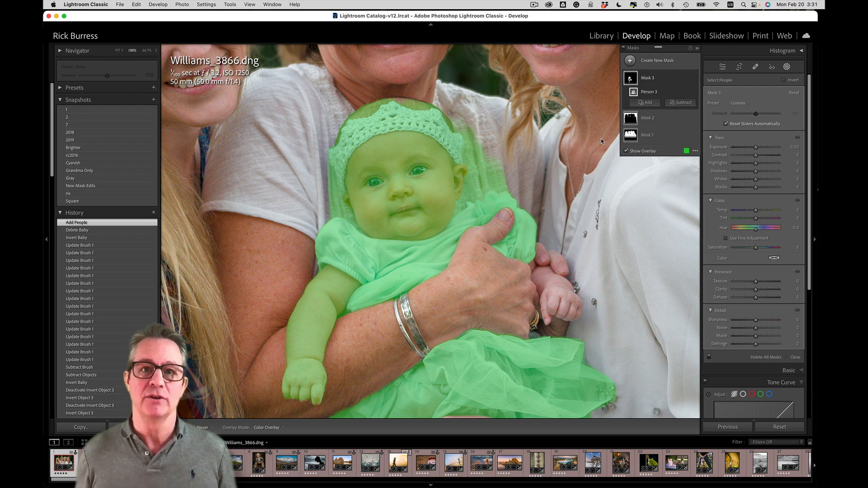
click(648, 103)
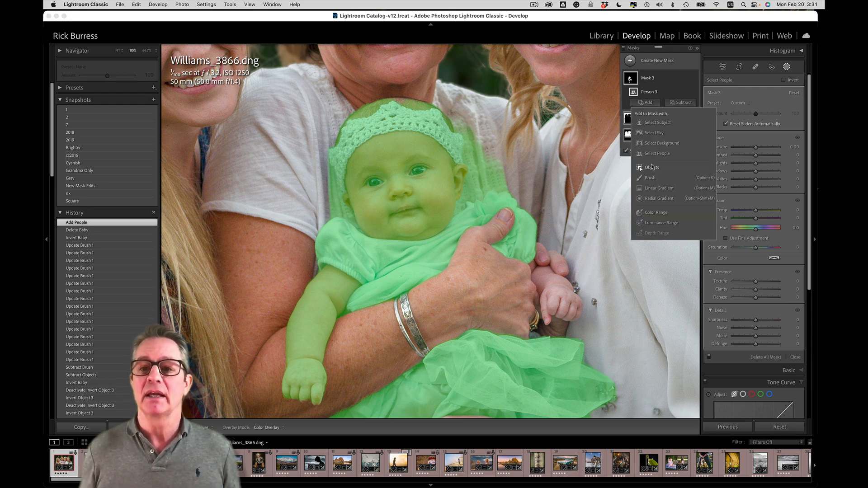
click(662, 82)
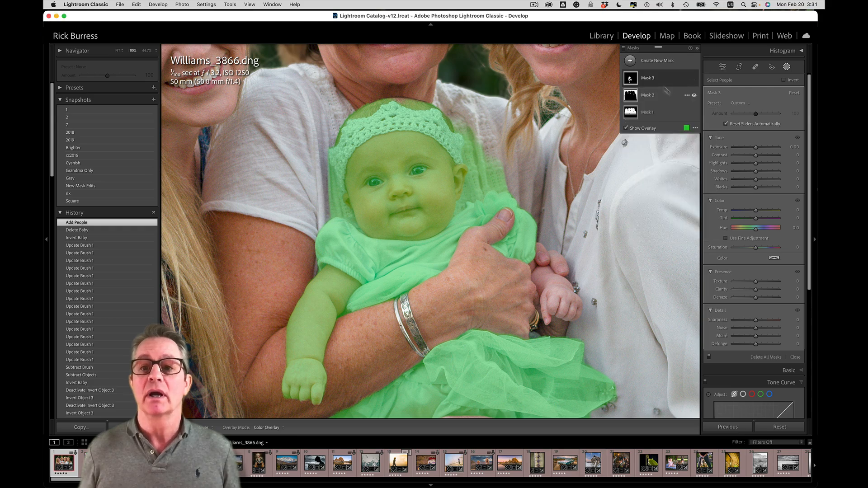
click(644, 78)
click(675, 103)
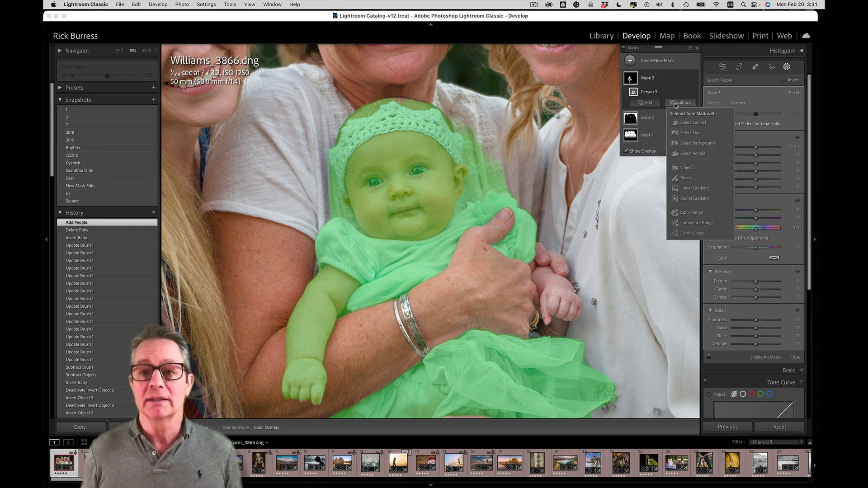
click(683, 167)
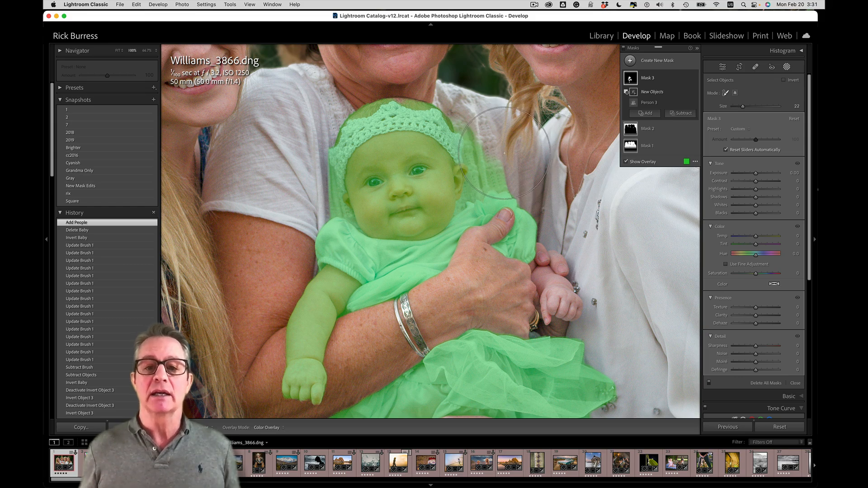
scroll(504, 153, down, 5)
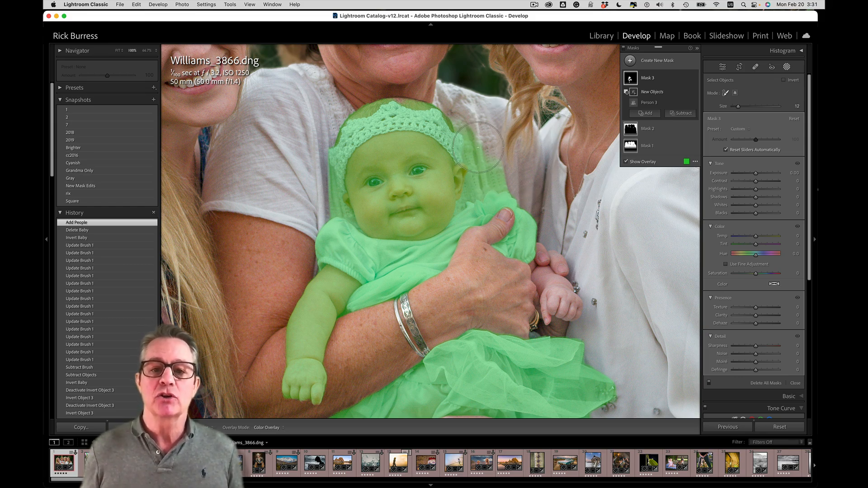
mouse_move(463, 128)
mouse_down()
mouse_move(482, 169)
mouse_move(469, 191)
mouse_move(496, 179)
mouse_up()
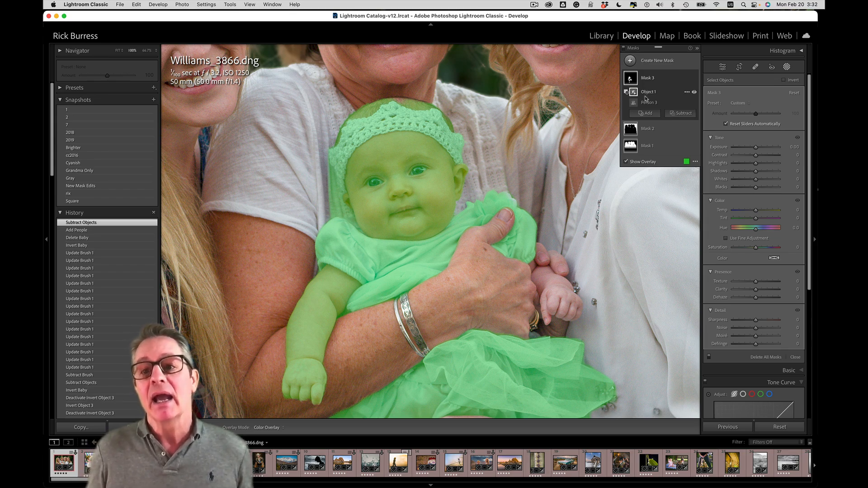
Step: Subtract the spill-over beside the baby's cheek, below the headband on the side away from the visible ear, from Mask 3 using Objects
click(675, 113)
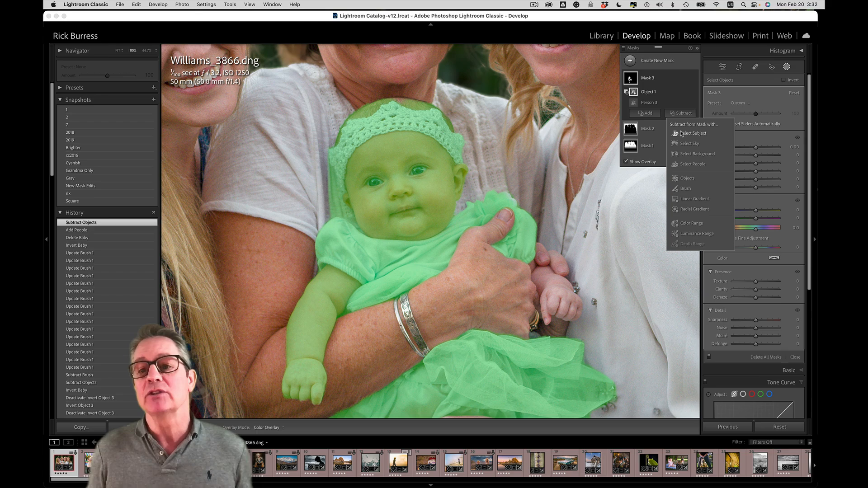
click(684, 178)
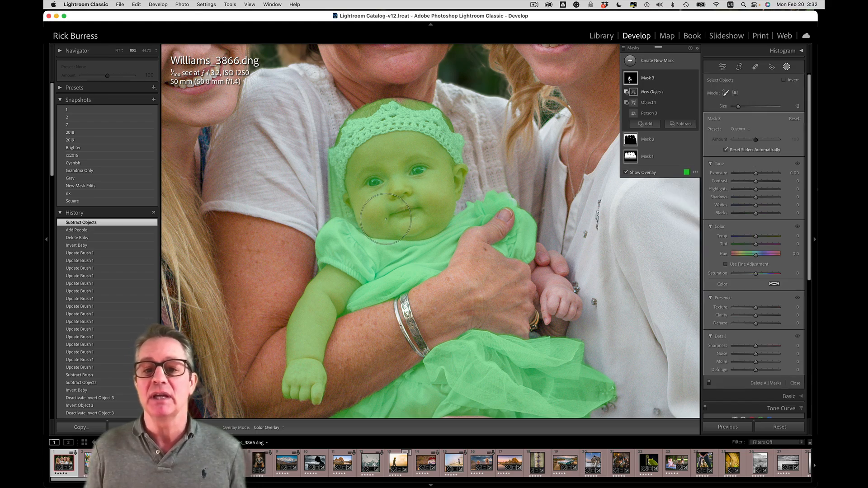
drag(347, 217, 339, 207)
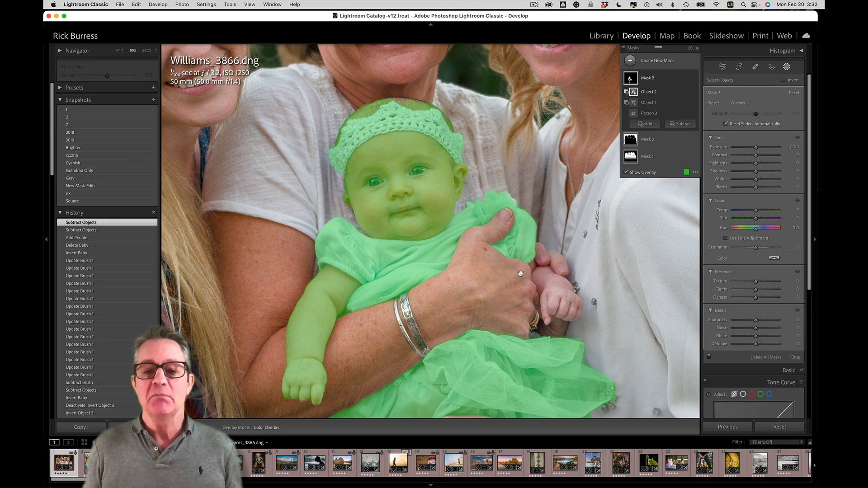
Step: Add the baby's unmasked hand beside the woman's ringed fingers to Mask 3 using Objects
drag(520, 274, 514, 201)
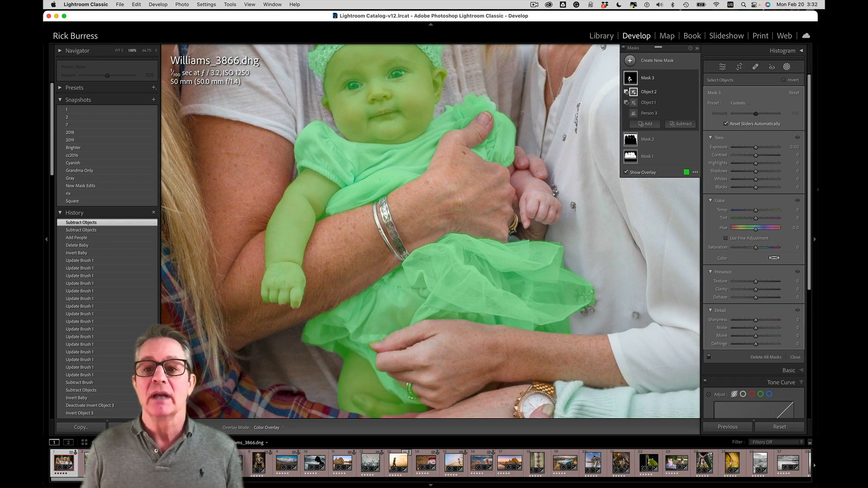
click(646, 125)
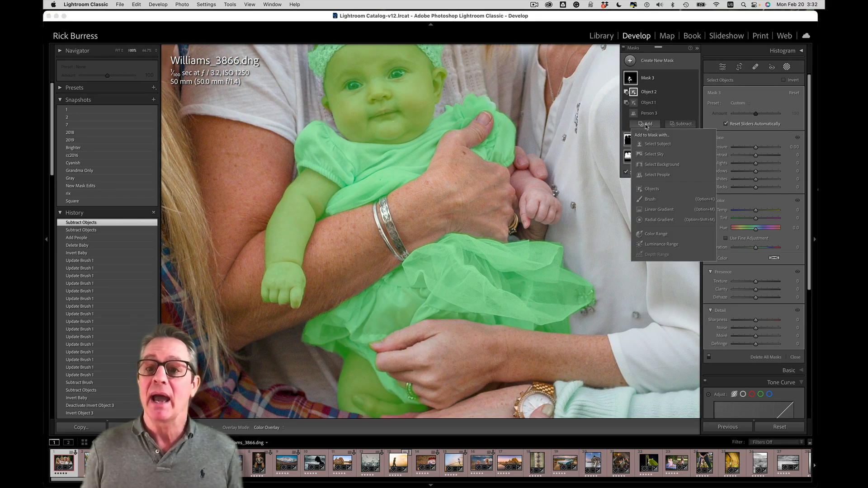
click(647, 190)
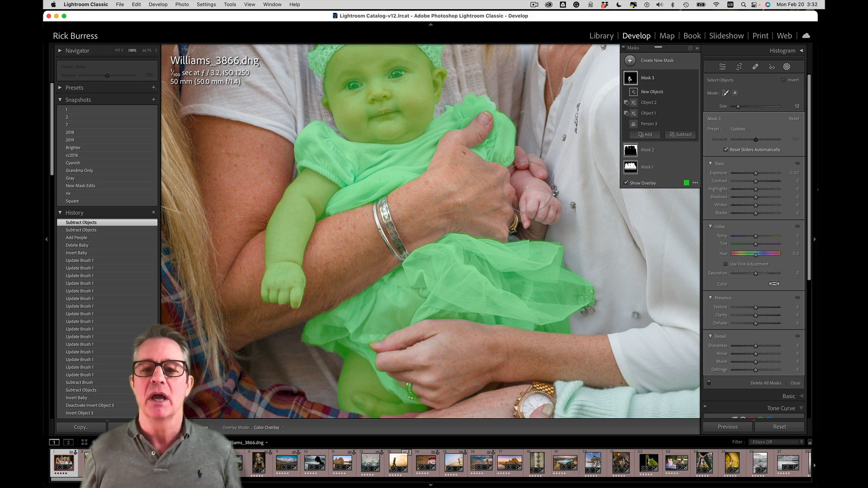
drag(519, 176, 540, 215)
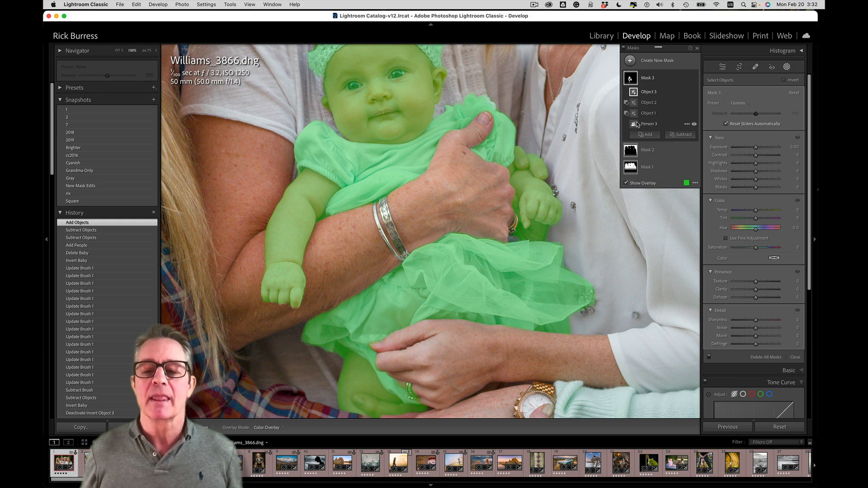
Step: Subtract the area just beneath the newly added baby hand from Mask 3 using Objects
click(679, 135)
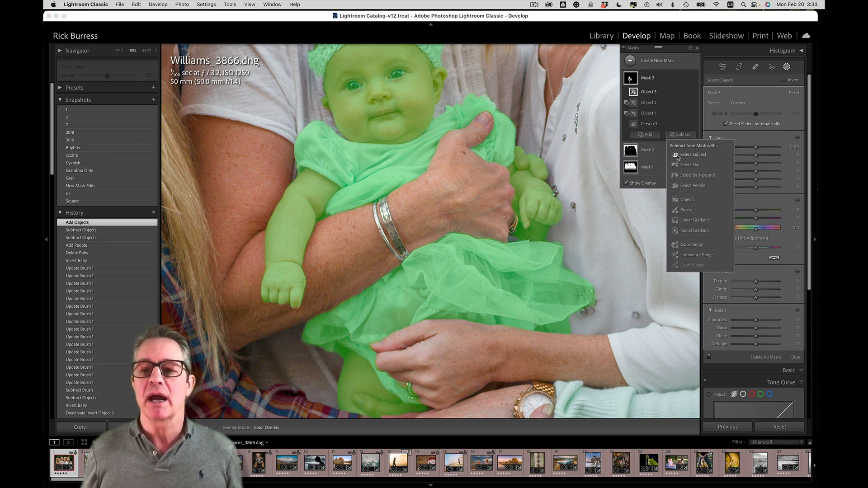
click(679, 202)
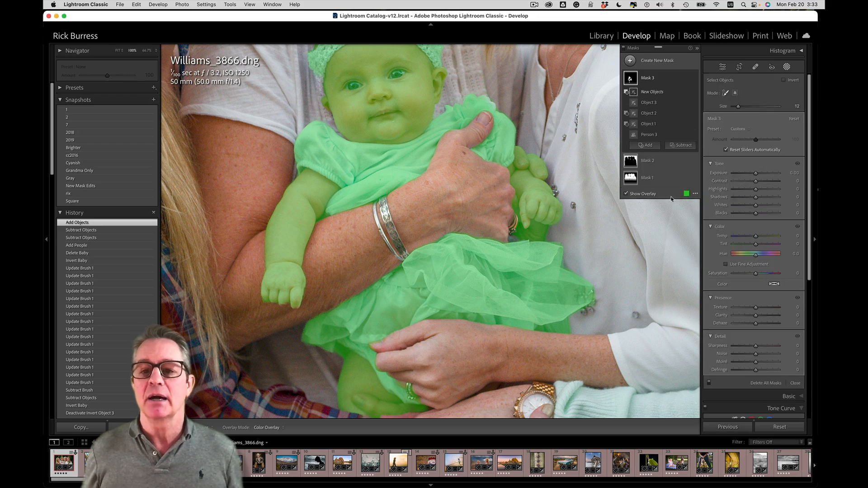
drag(541, 229, 520, 229)
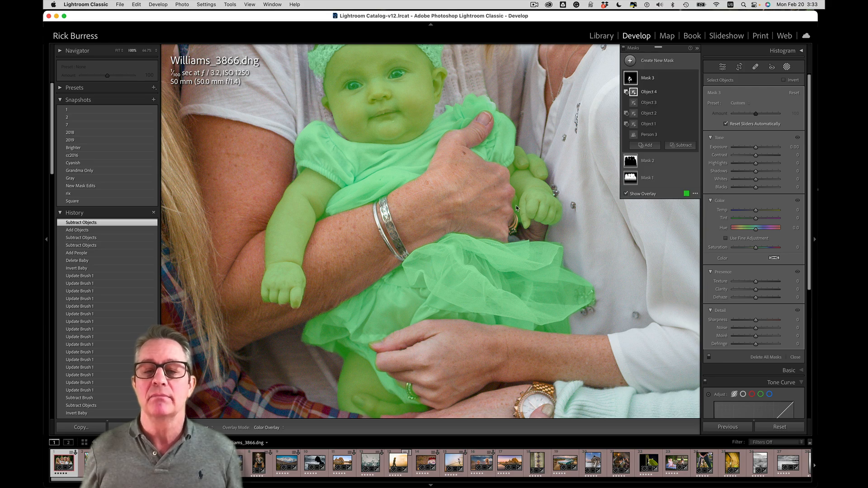
Step: Subtract the leftover strip between the woman's ring and the baby's fingers from Mask 3 using Objects
click(680, 145)
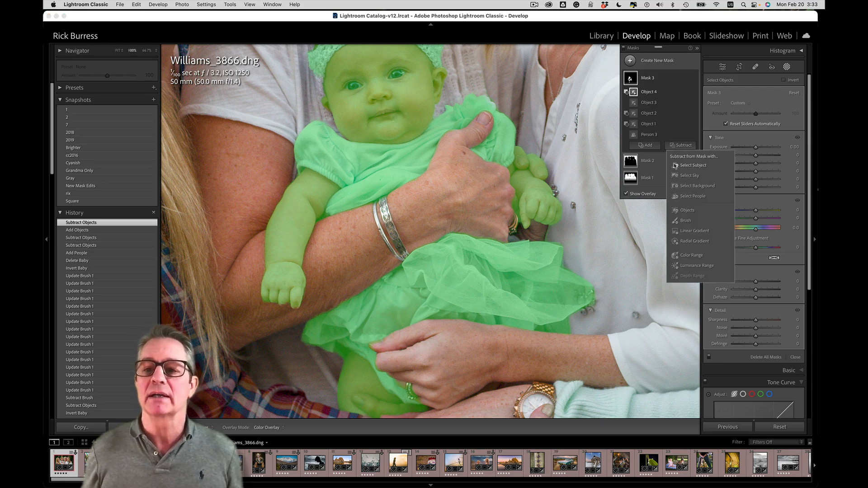
click(682, 210)
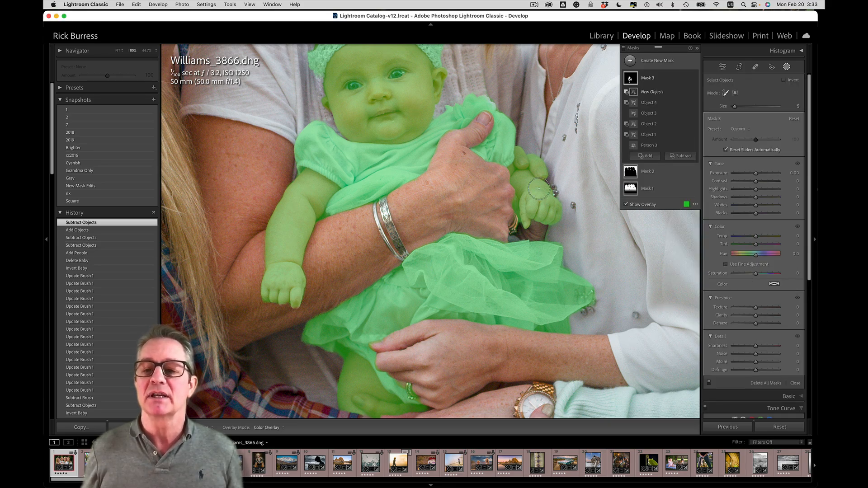
drag(525, 194, 515, 220)
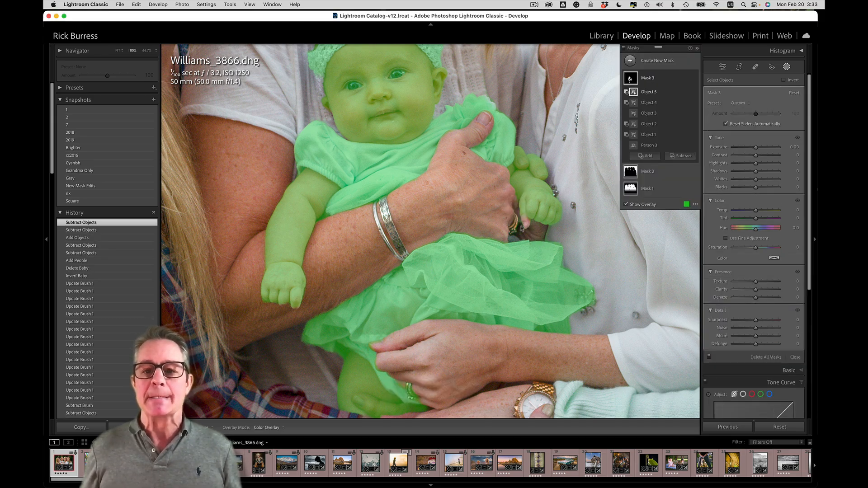
Step: Add the missing edge of the baby's fingers beside the woman's ring to Mask 3 using Objects with a brush size of 4
click(646, 156)
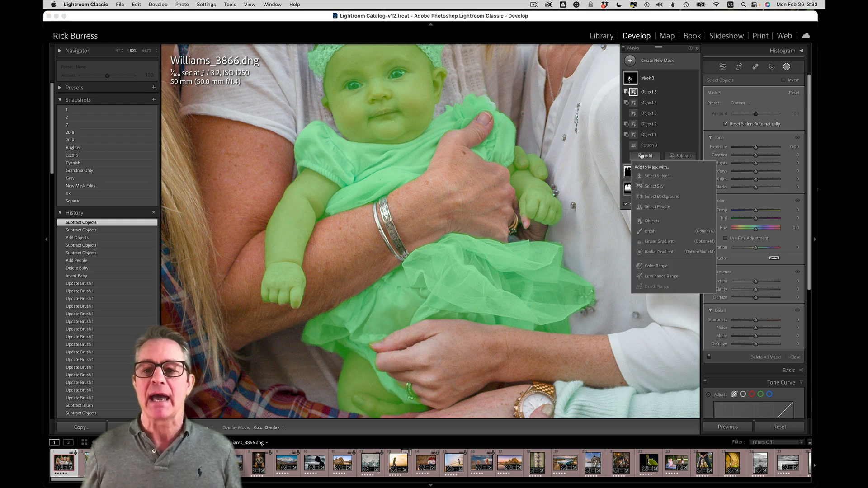
click(651, 220)
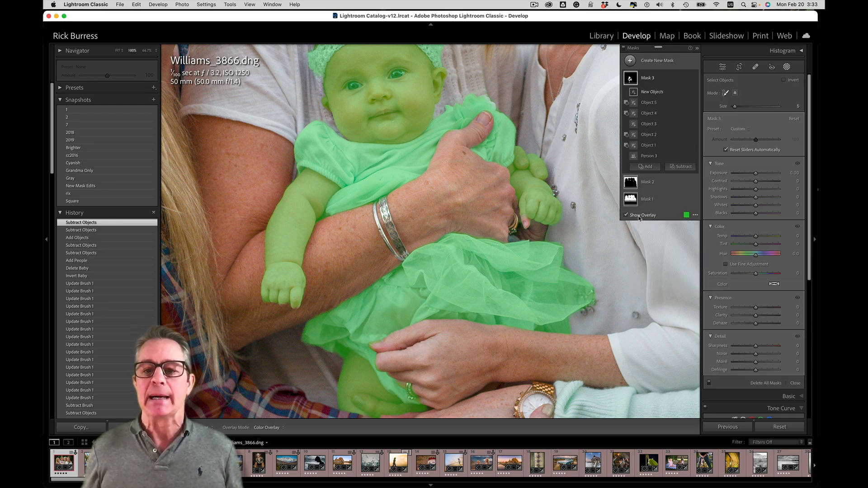
key(bracketleft)
drag(526, 226, 526, 217)
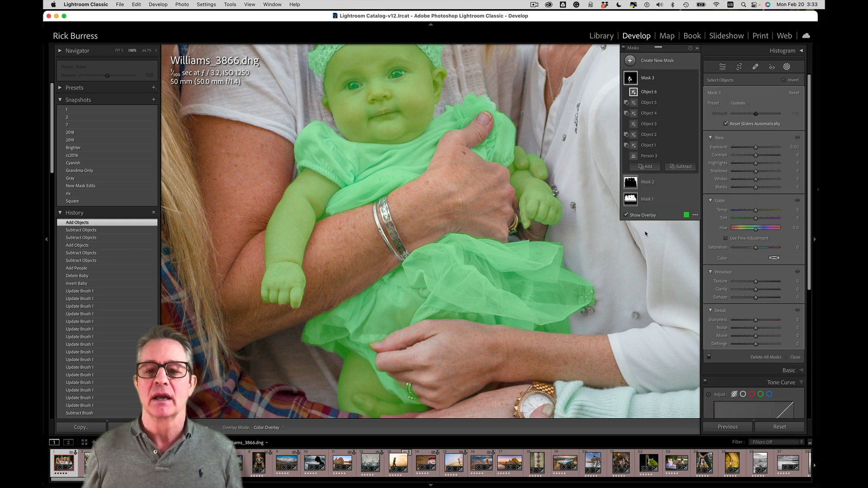
Step: Add the baby's unmasked foot below the clasped hands to Mask 3 using Objects
scroll(540, 309, down, 10)
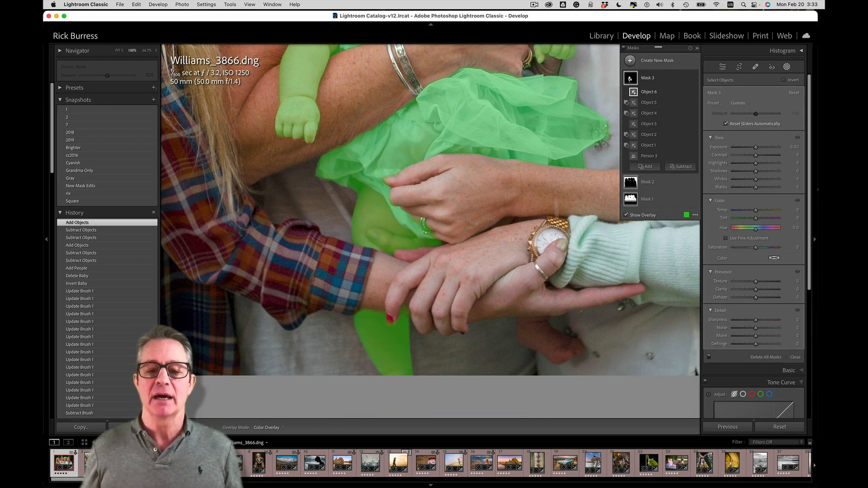
click(647, 166)
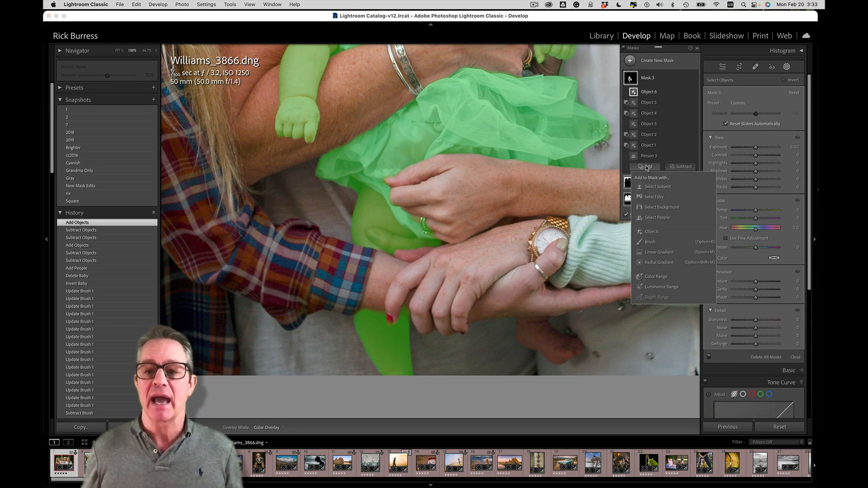
click(650, 233)
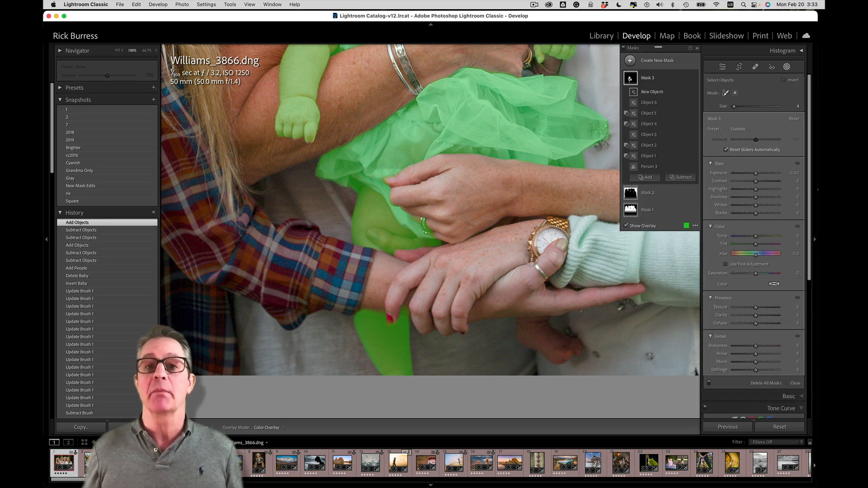
mouse_move(518, 323)
mouse_down()
mouse_move(543, 321)
mouse_move(581, 349)
mouse_move(558, 362)
mouse_move(520, 332)
mouse_up()
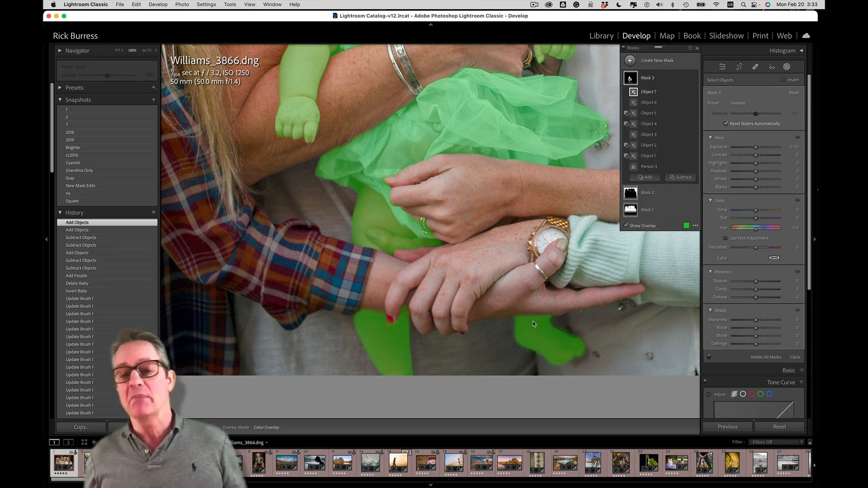
Step: Subtract the spill-over between the baby's leg and the top of the women's clasped hands from Mask 3 using Objects
drag(507, 229, 501, 269)
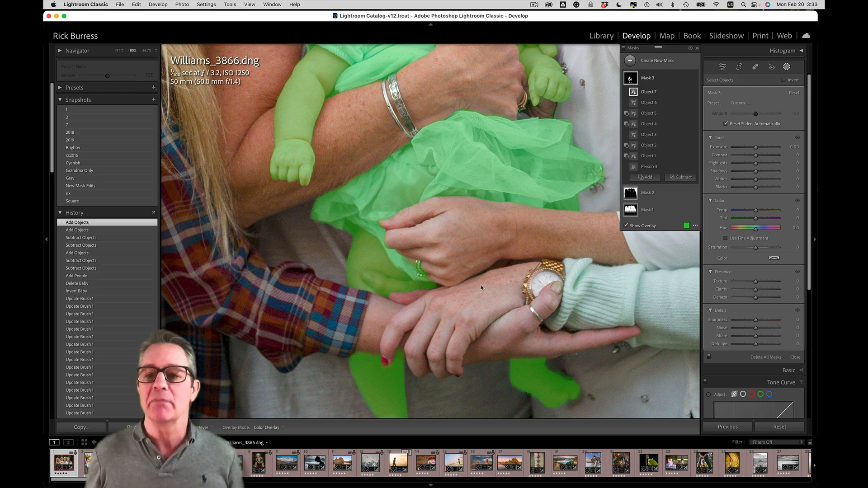
click(680, 177)
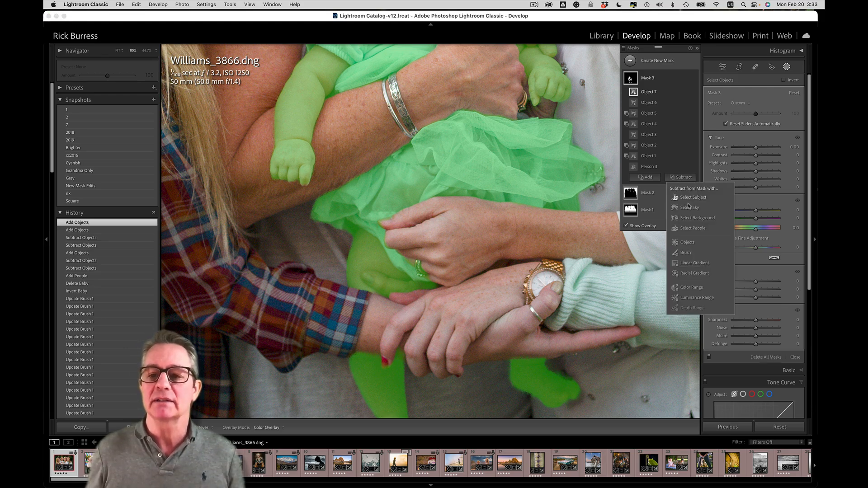
click(687, 242)
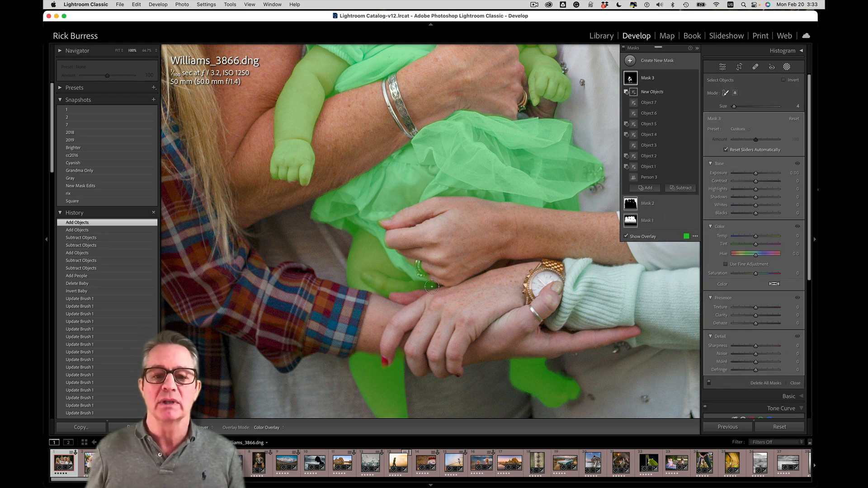
mouse_move(432, 286)
mouse_down()
mouse_move(369, 275)
mouse_move(365, 284)
mouse_move(404, 300)
mouse_up()
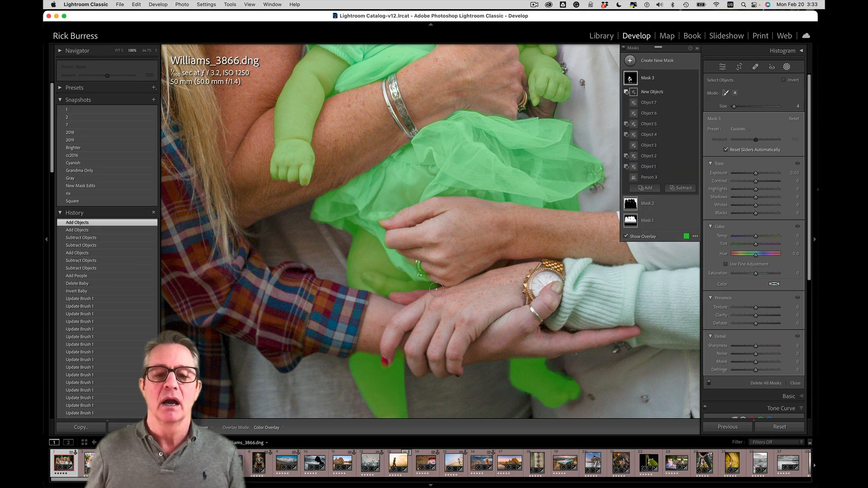
Step: Rename Mask 3 as "Frustrating but Awesome"
drag(463, 232, 464, 365)
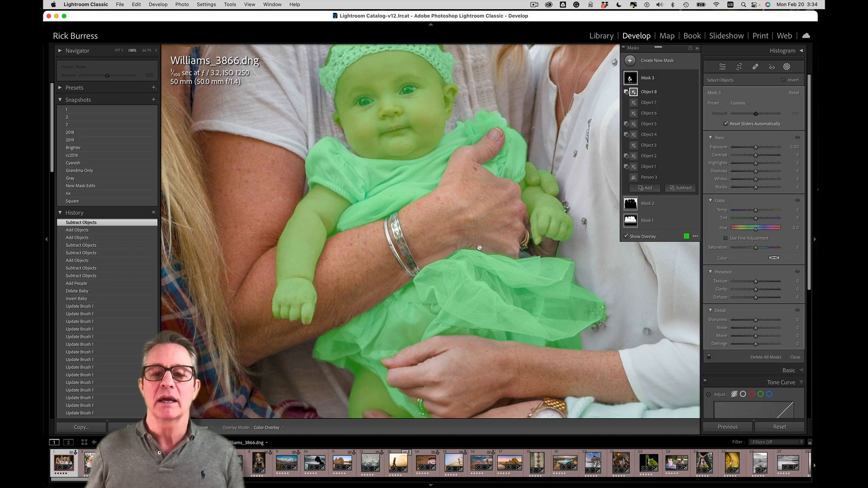
drag(479, 247, 478, 301)
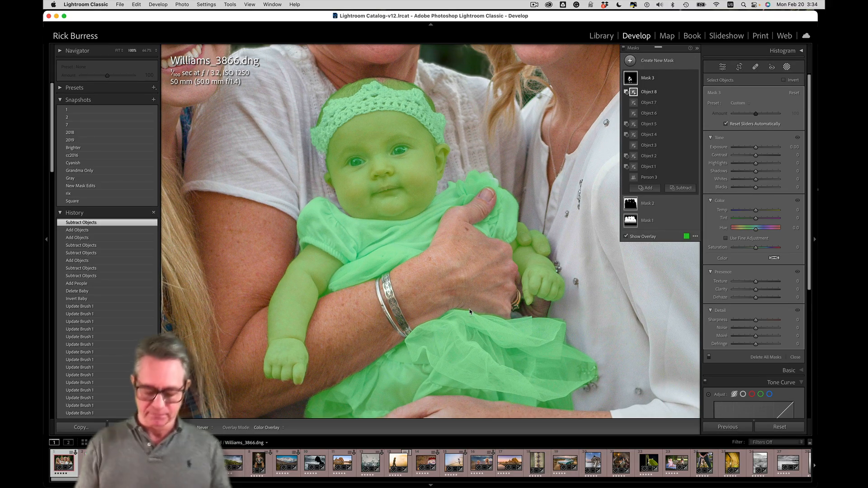
key(super+minus)
key(super+minus)
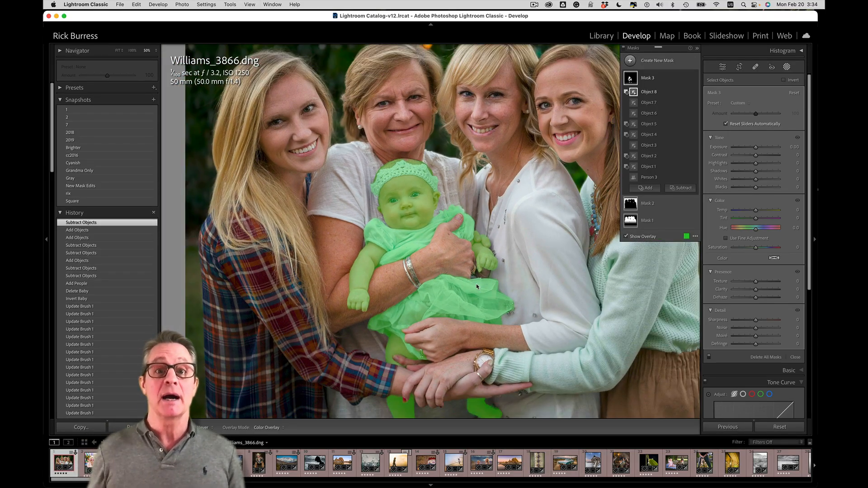
double_click(648, 78)
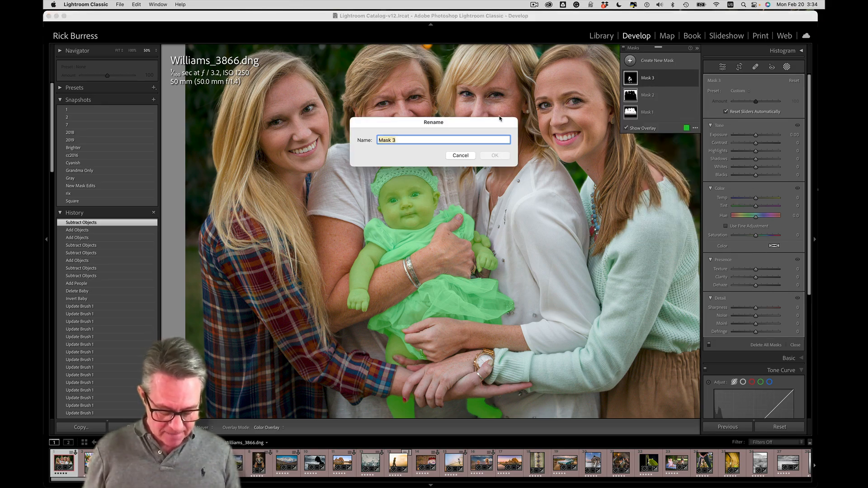
text(Frustrating but Aw)
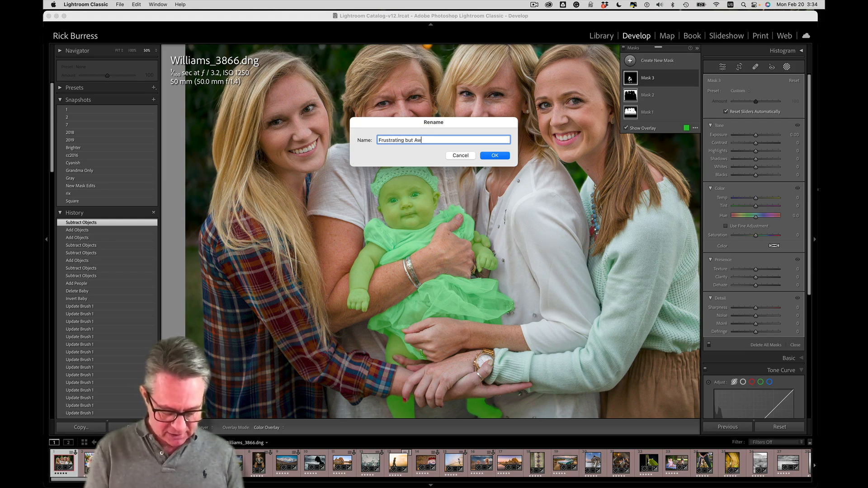
text(esome)
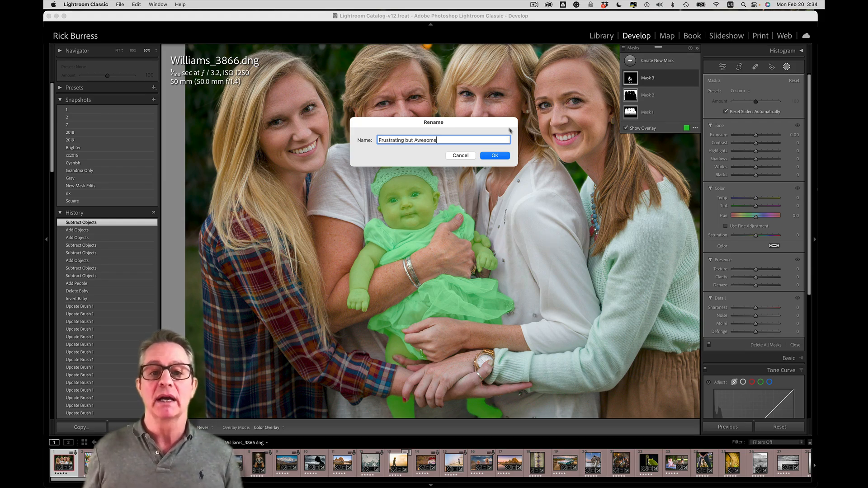
click(506, 155)
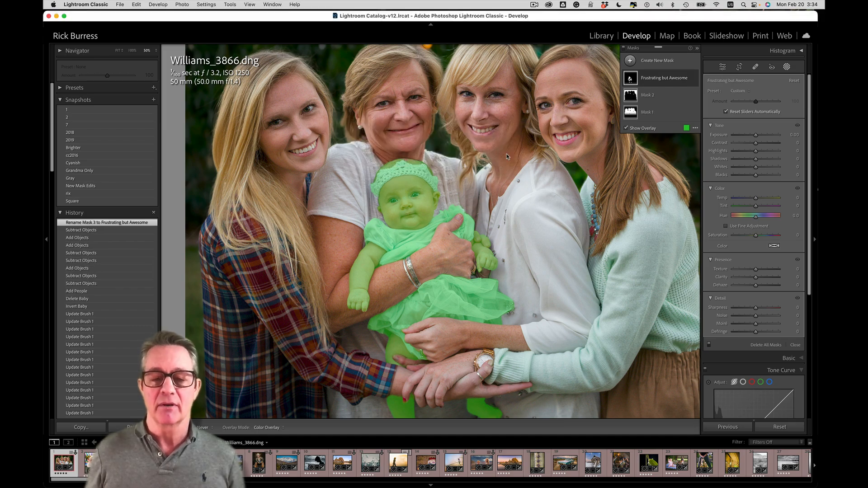
Step: Expand the Frustrating but Awesome mask and repeatedly hide and show Object 8 to examine its effect, leaving it shown
key(super+minus)
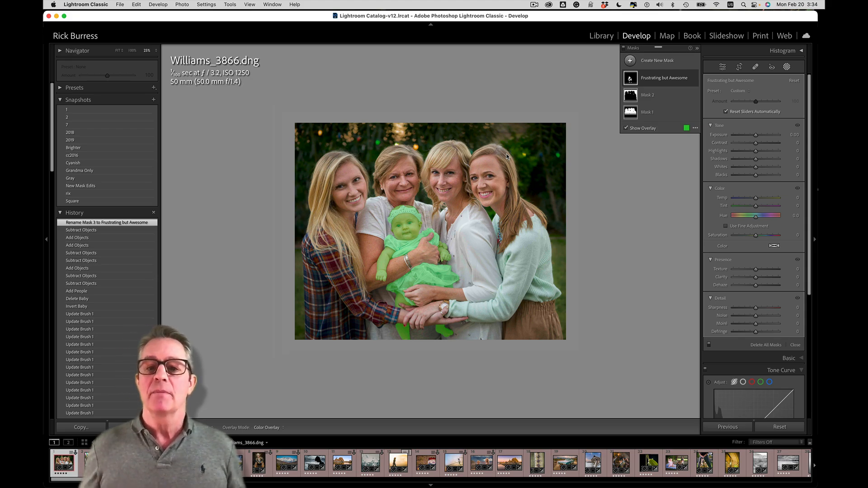
click(660, 79)
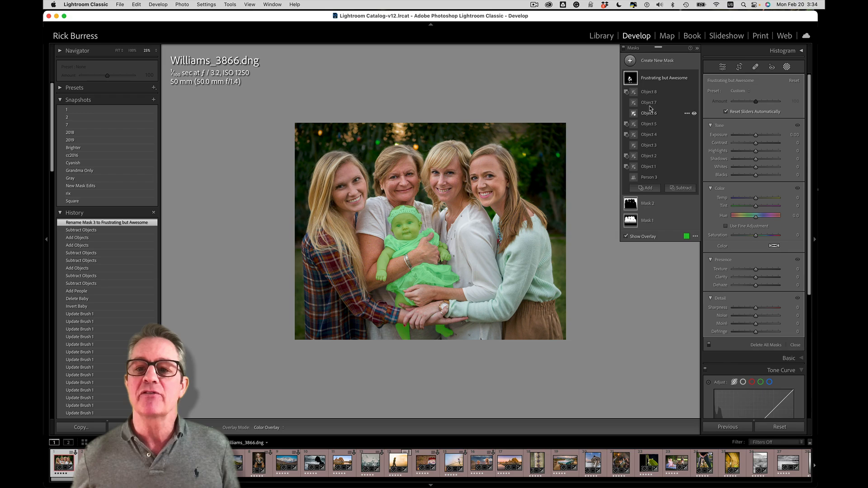
click(646, 94)
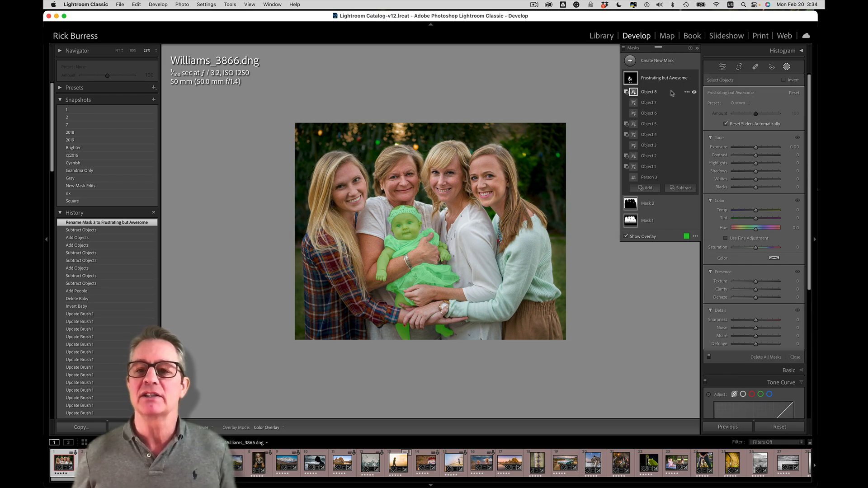
click(693, 92)
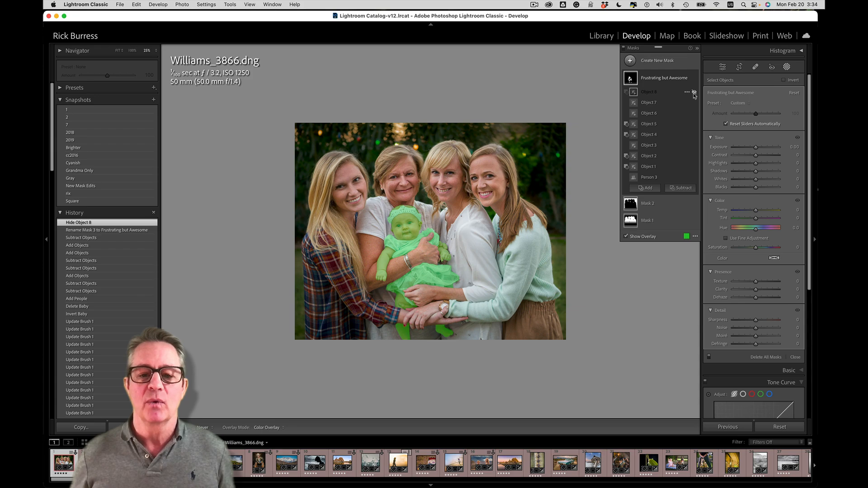
click(694, 92)
click(694, 92)
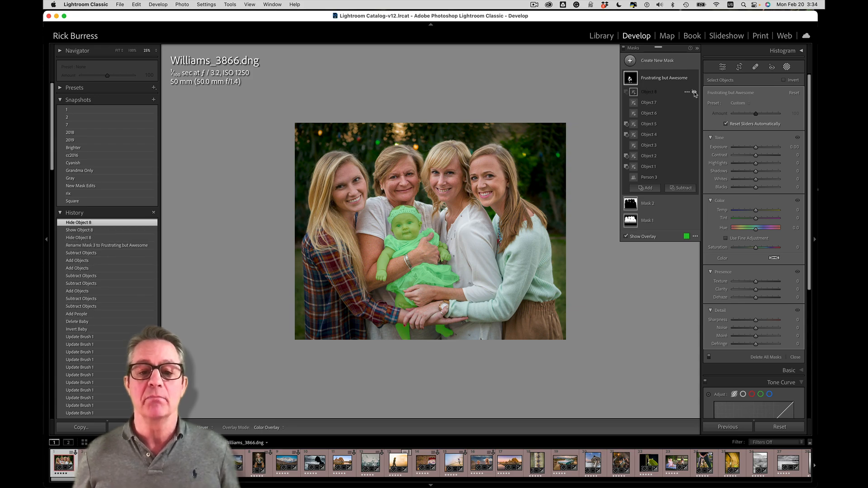
click(694, 92)
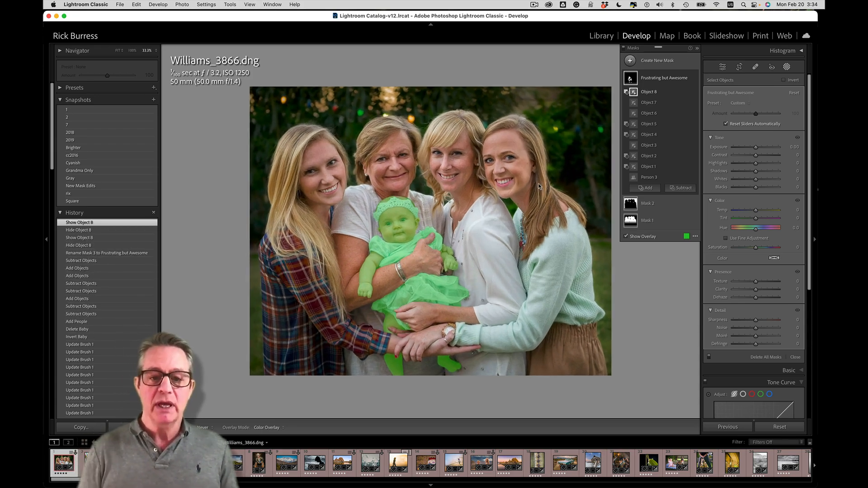
key(super+equal)
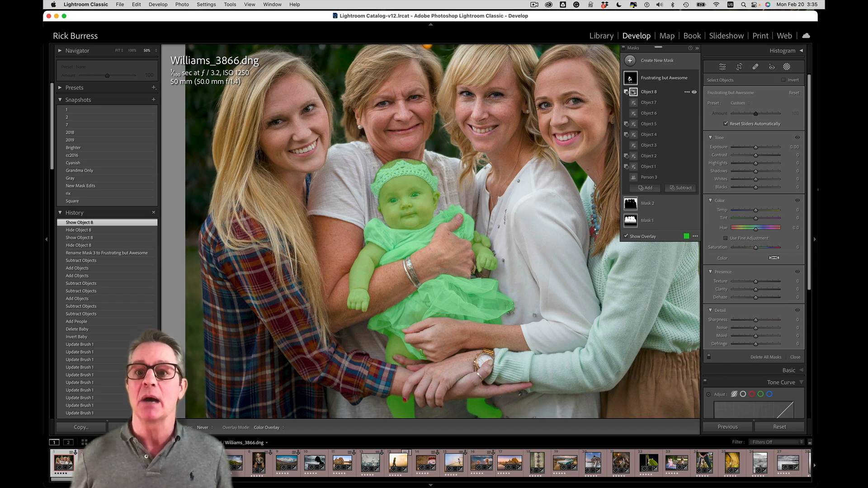
click(694, 92)
click(694, 92)
click(694, 92)
click(694, 92)
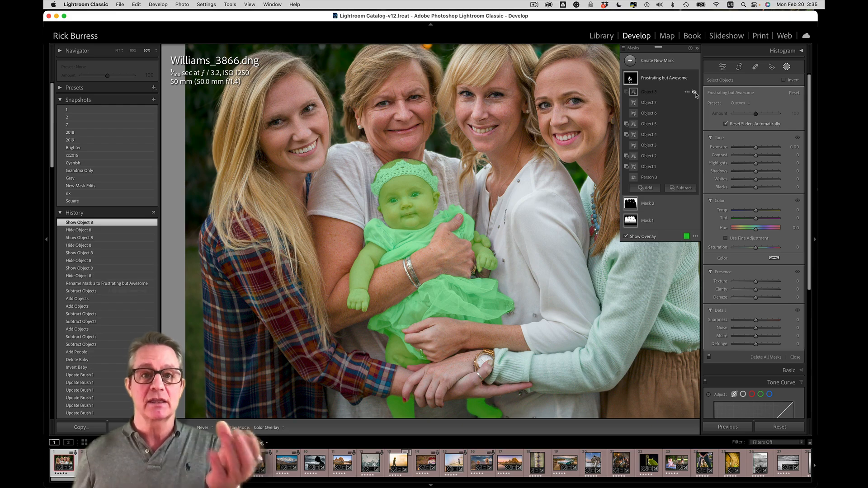
click(694, 92)
click(694, 93)
click(694, 93)
click(694, 93)
click(694, 92)
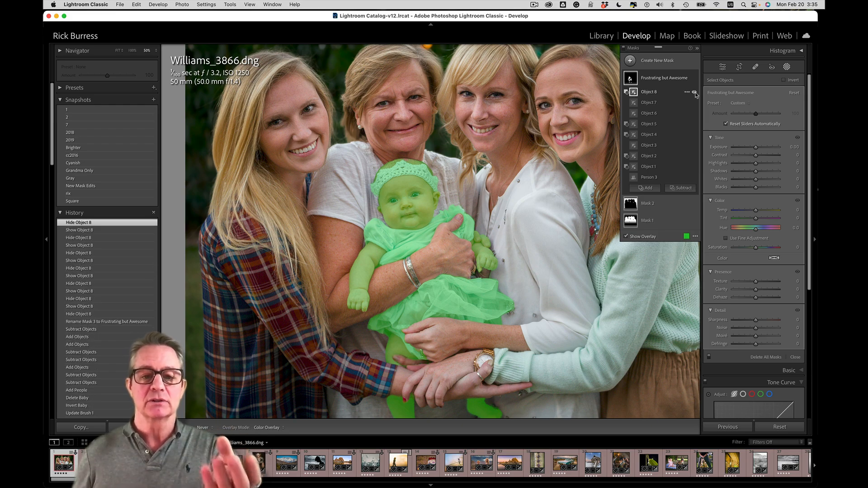
click(694, 92)
click(695, 92)
click(694, 92)
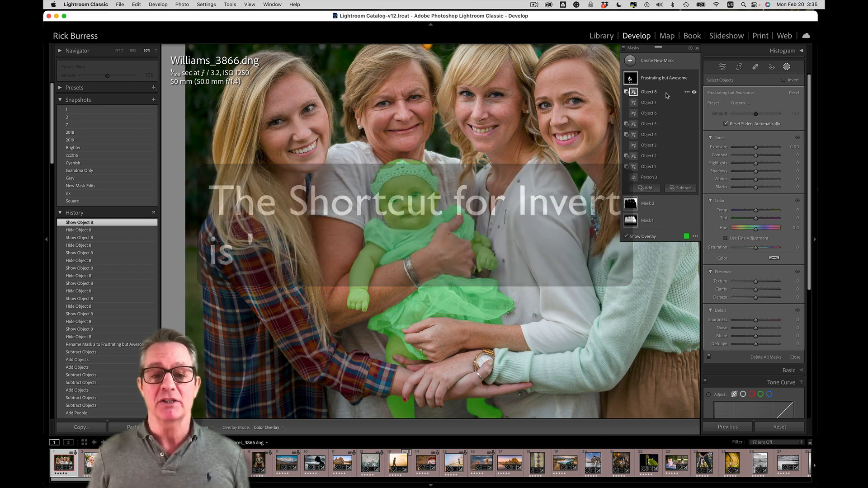
Step: Invert Object 8 within the mask and switch the inversion back off several times, leaving it not inverted
key(apostrophe)
key(apostrophe)
key(apostrophe)
key(apostrophe)
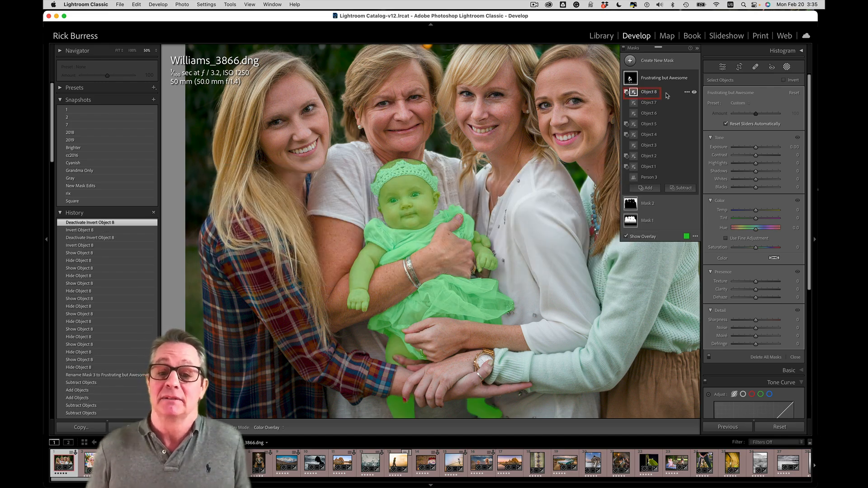
key(apostrophe)
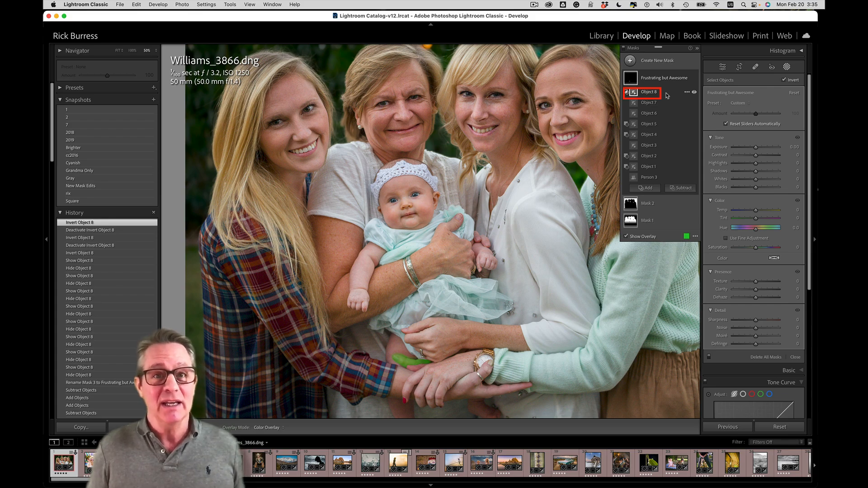
key(apostrophe)
key(apostrophe)
key(apostrophe)
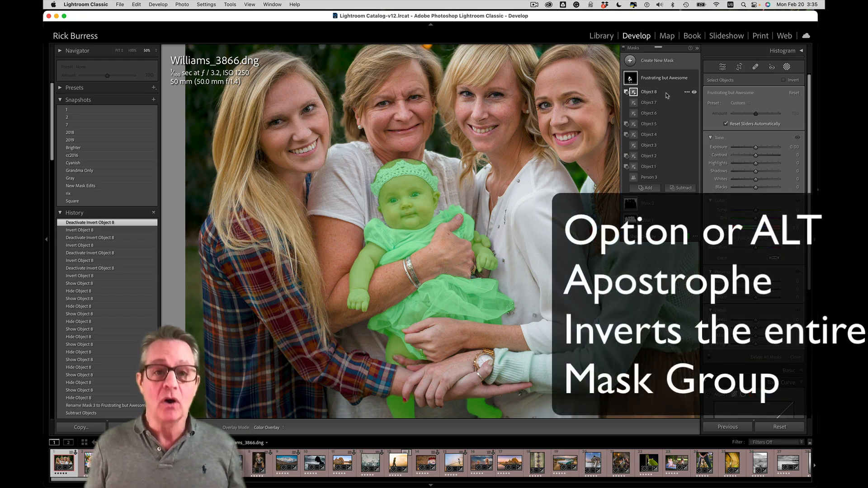
Step: Invert the entire Frustrating but Awesome mask group so it covers everything except the baby
key(alt+apostrophe)
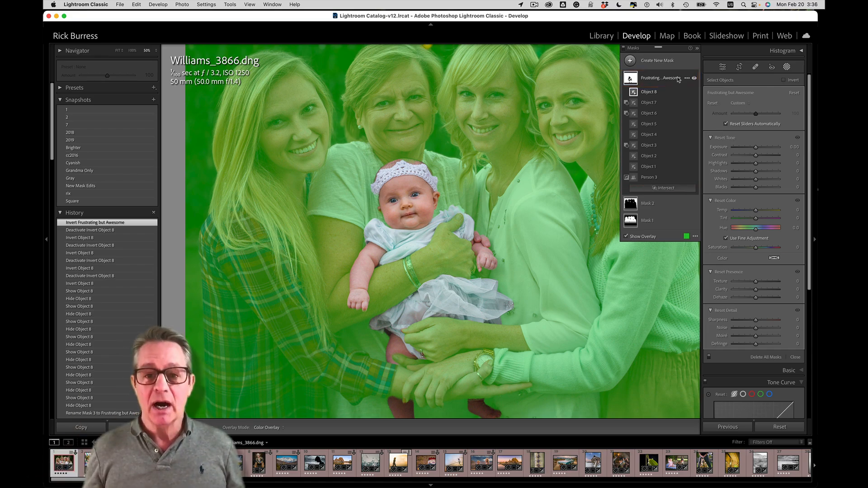
Step: Invert the Frustrating but Awesome mask group back, and toggle Object 8's inversion on and off twice, leaving it off
key(alt+apostrophe)
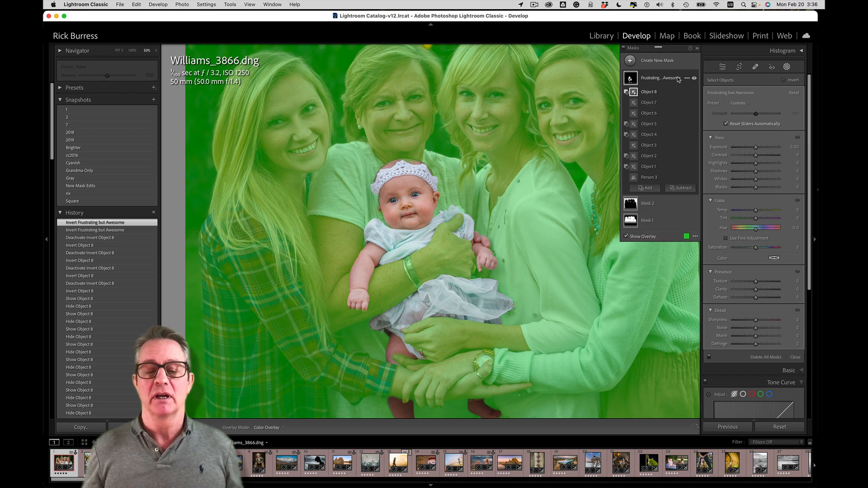
key(apostrophe)
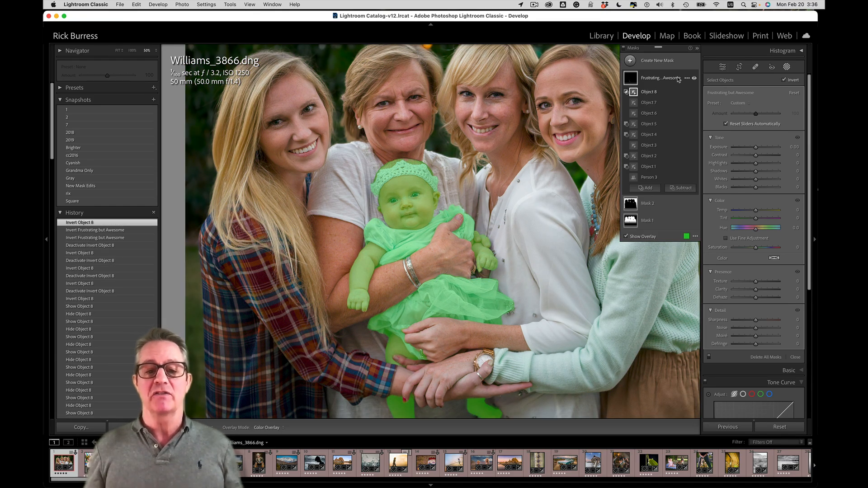
key(apostrophe)
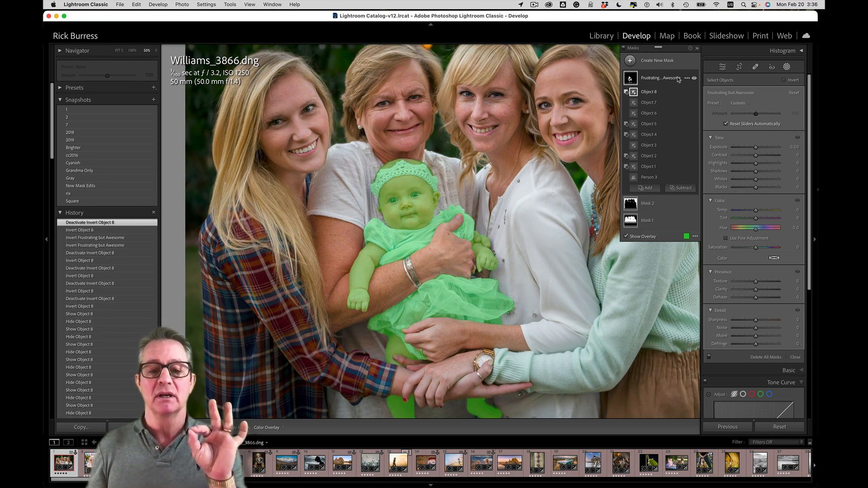
key(apostrophe)
key(apostrophe)
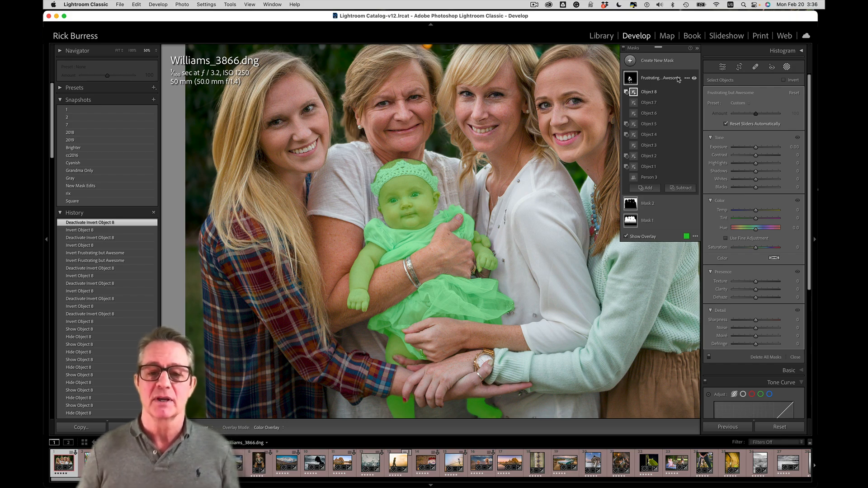
click(678, 80)
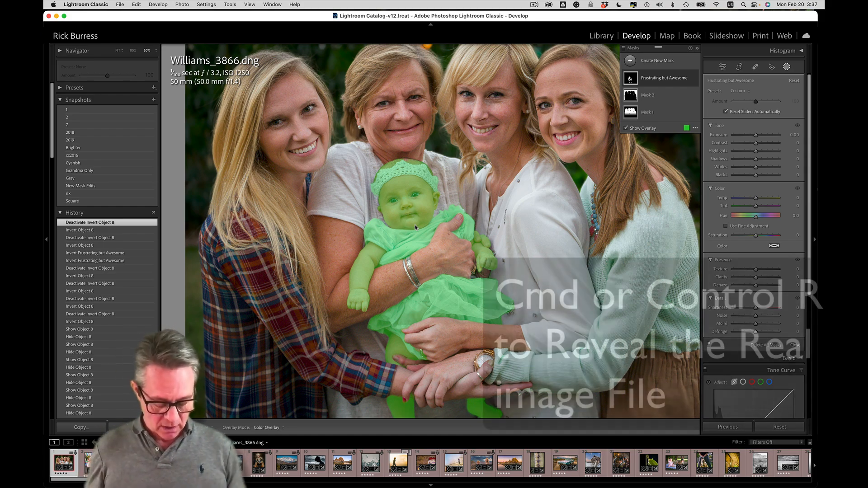
Step: Reveal Williams_3866.dng in Finder, enlarge the window, and open the file's location in Adobe Bridge
key(super+r)
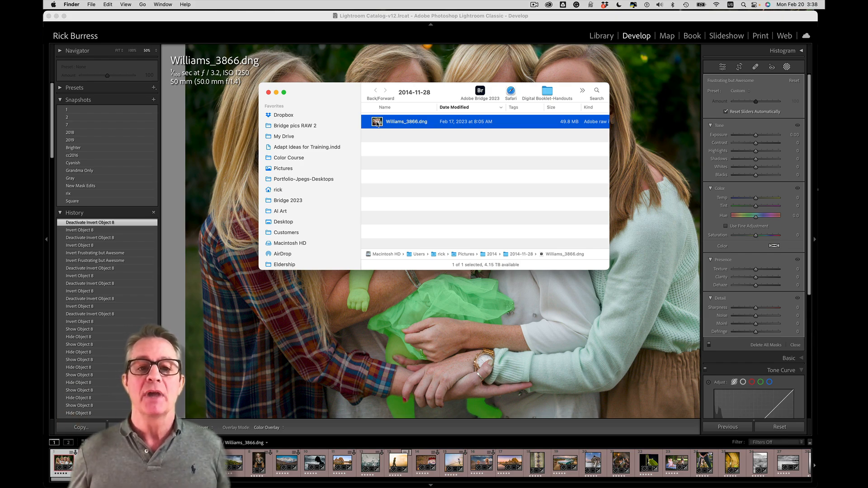
drag(355, 96, 320, 81)
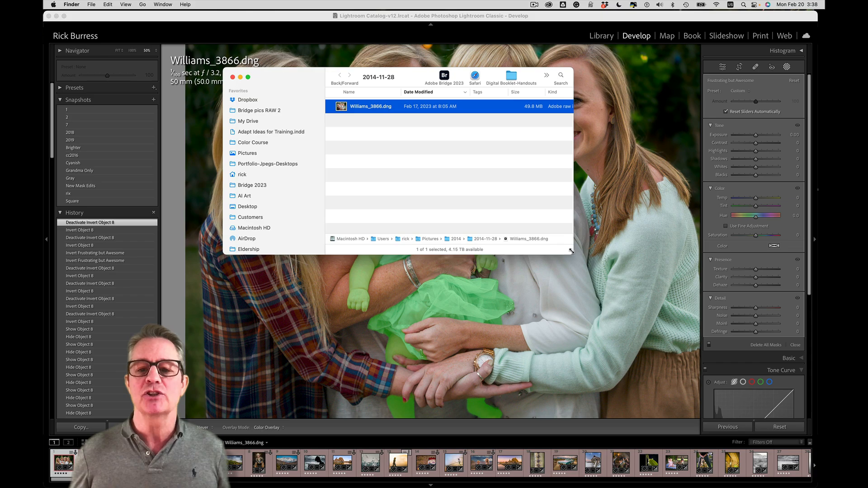
drag(571, 250, 601, 263)
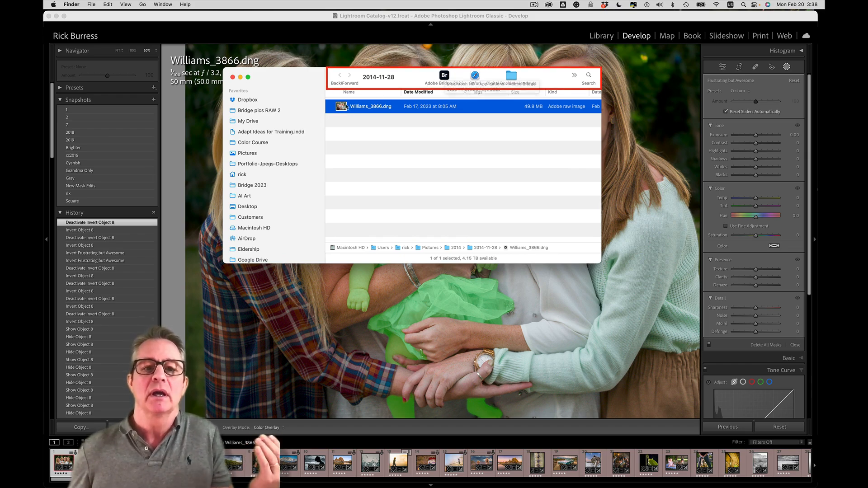
drag(347, 107, 445, 78)
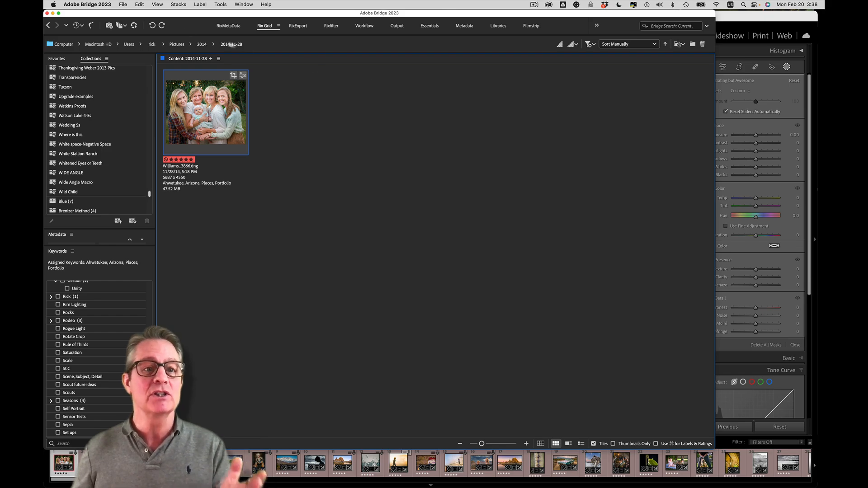
Step: Open Williams_3866.dng from Bridge in Camera Raw, check which masks it contains, and cancel out of the editor
click(124, 6)
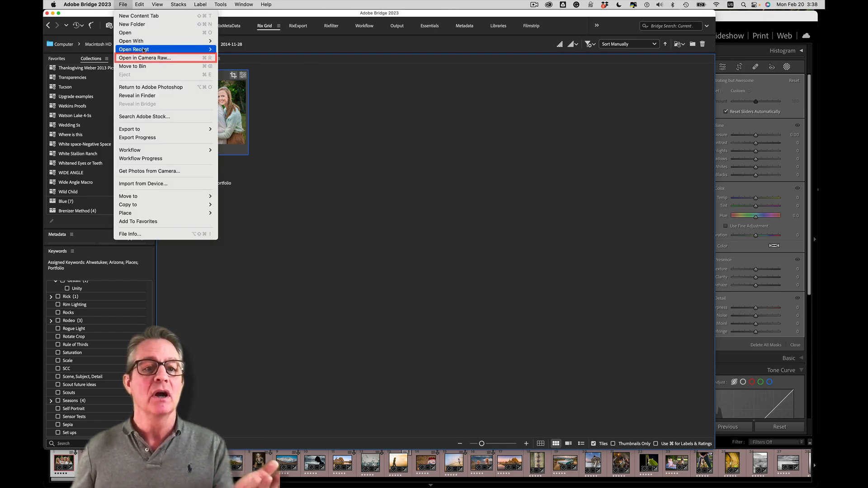
click(178, 60)
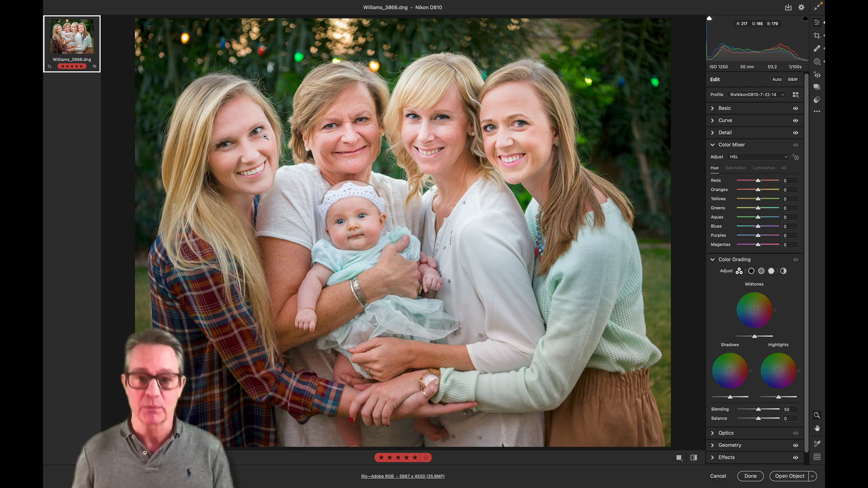
key(m)
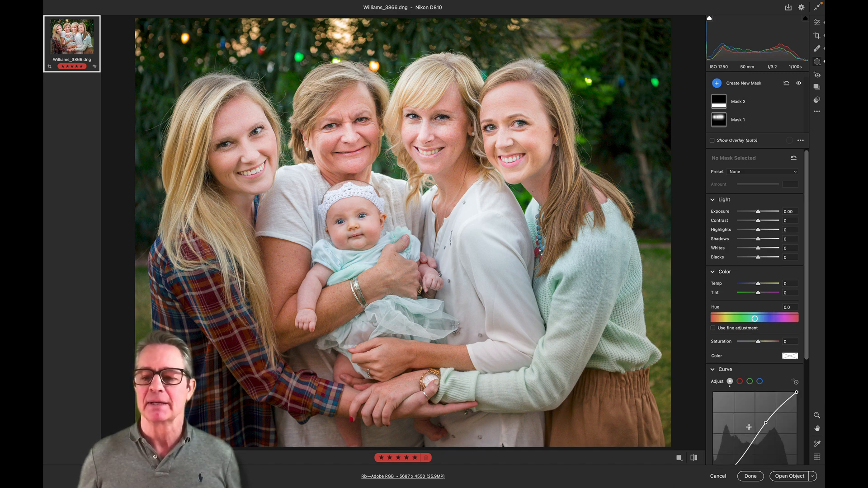
click(718, 476)
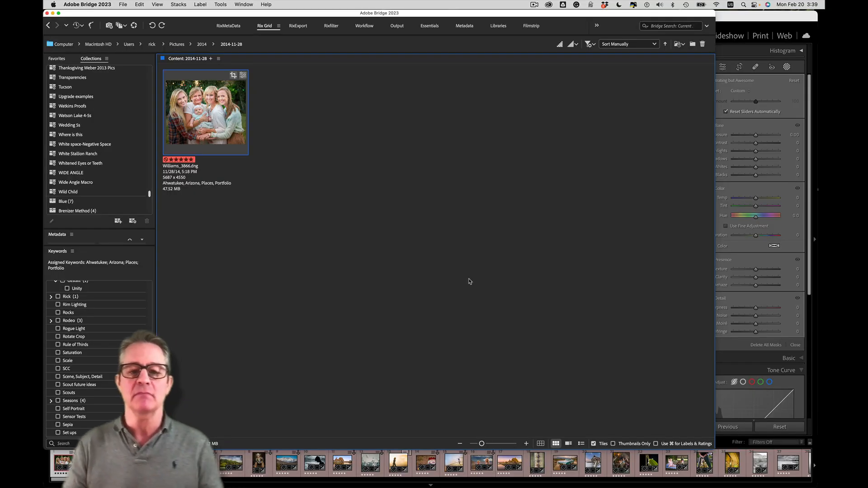
Step: Switch back to Lightroom Classic and save the photo's metadata to the Williams_3866.dng file
click(468, 281)
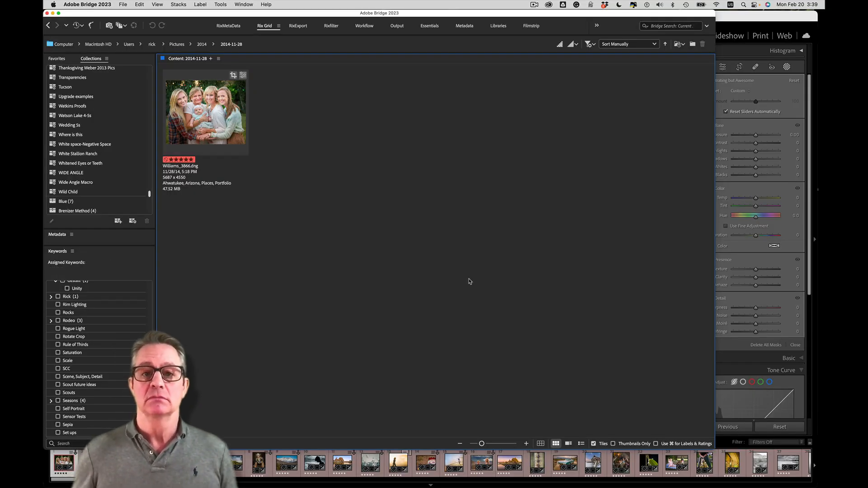
key(super+Tab)
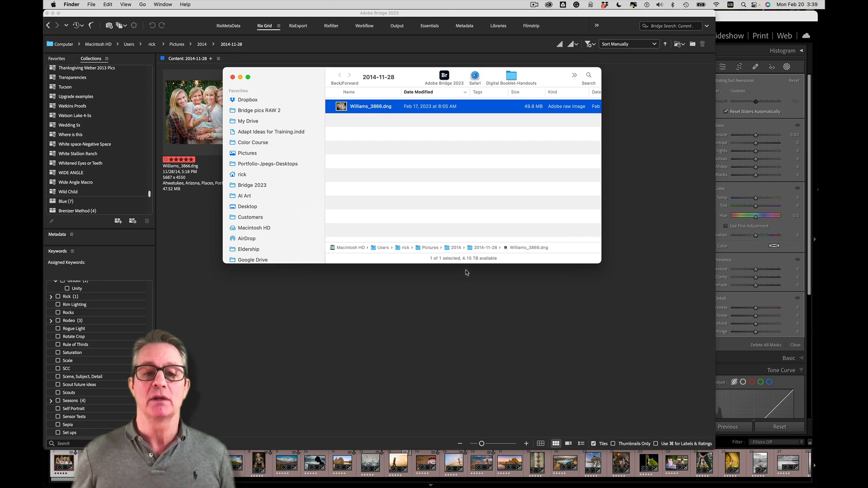
key(super+Tab)
key(Tab)
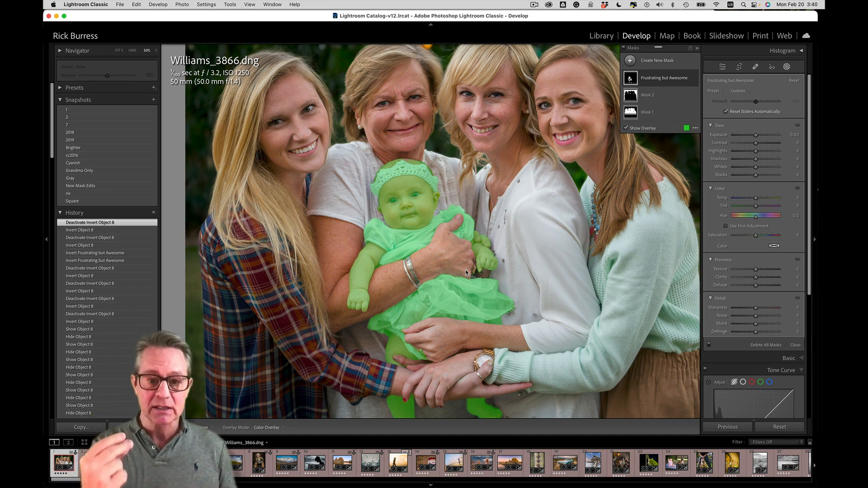
key(super+s)
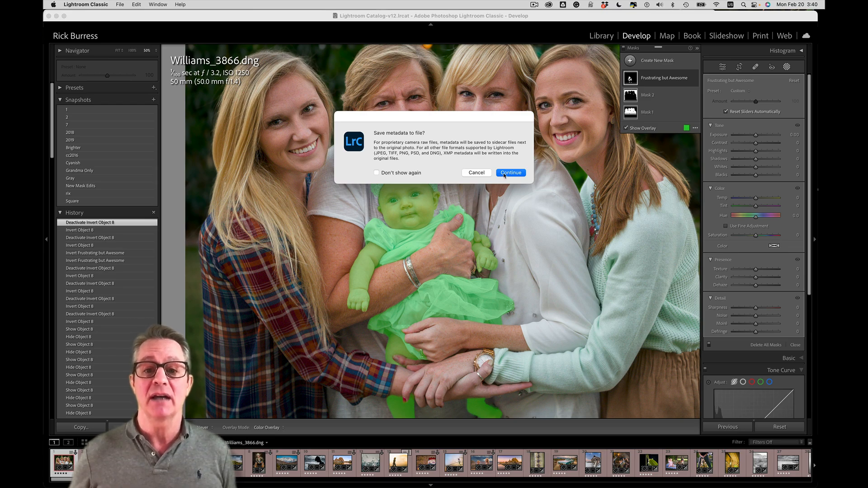
click(510, 173)
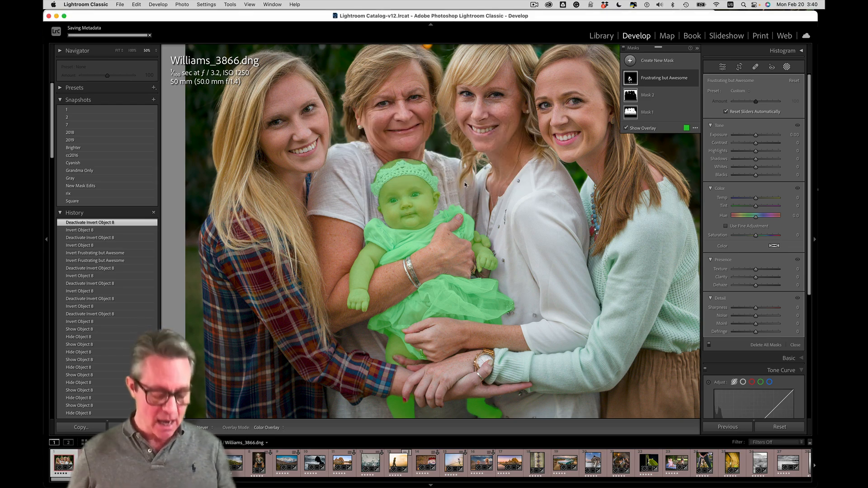
Step: Reveal the DNG in Finder, send it to Adobe Bridge, and open it in Camera Raw with its masks displayed
key(super+r)
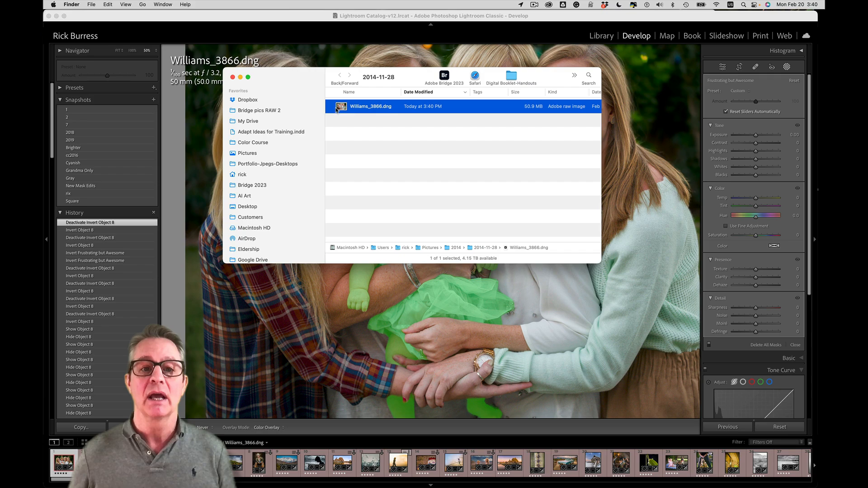
drag(340, 107, 442, 77)
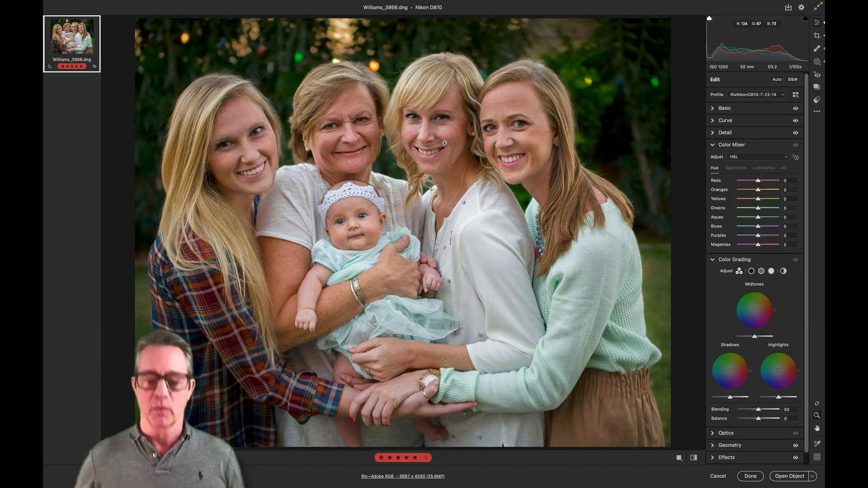
key(m)
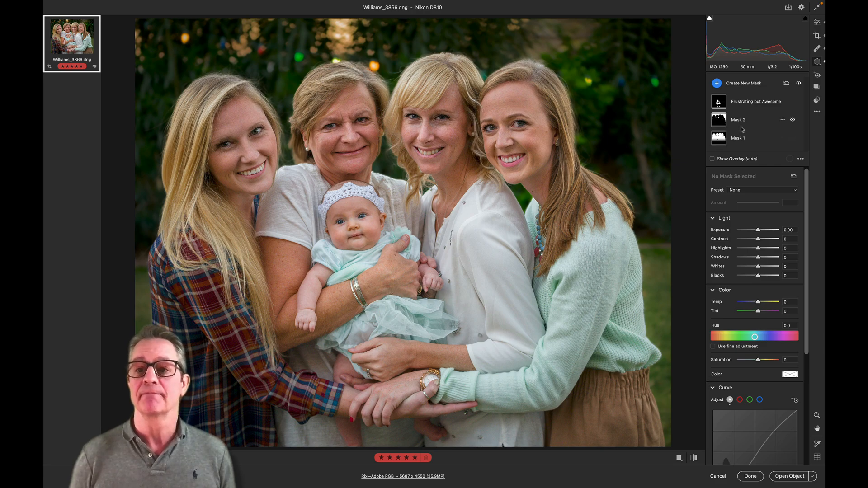
Step: Expand the Frustrating but Awesome mask to review its components, and delete that mask
mouse_move(719, 104)
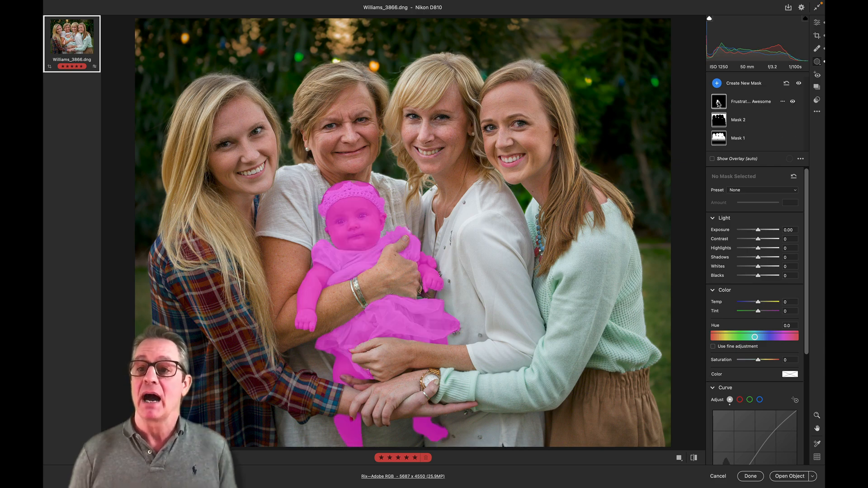
click(735, 105)
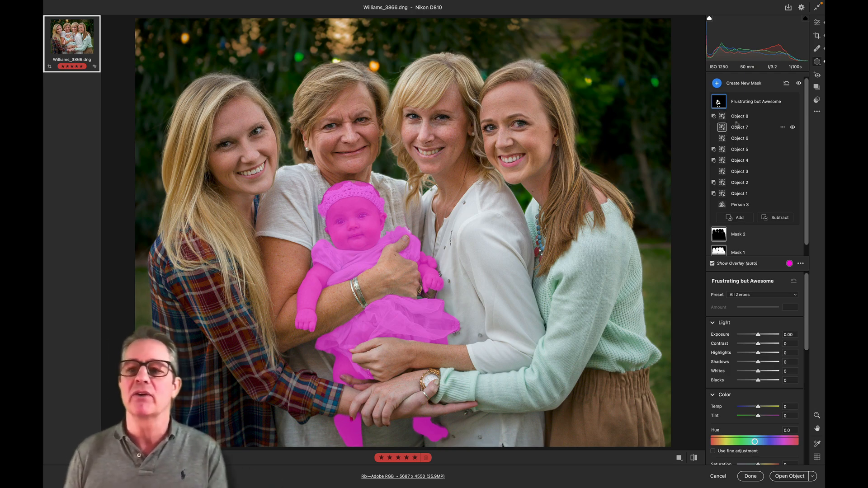
scroll(764, 115, down, 1)
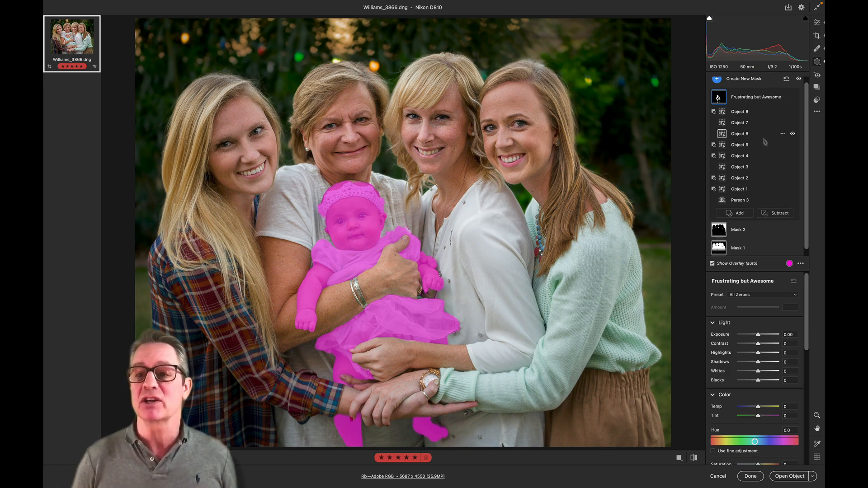
scroll(773, 122, up, 1)
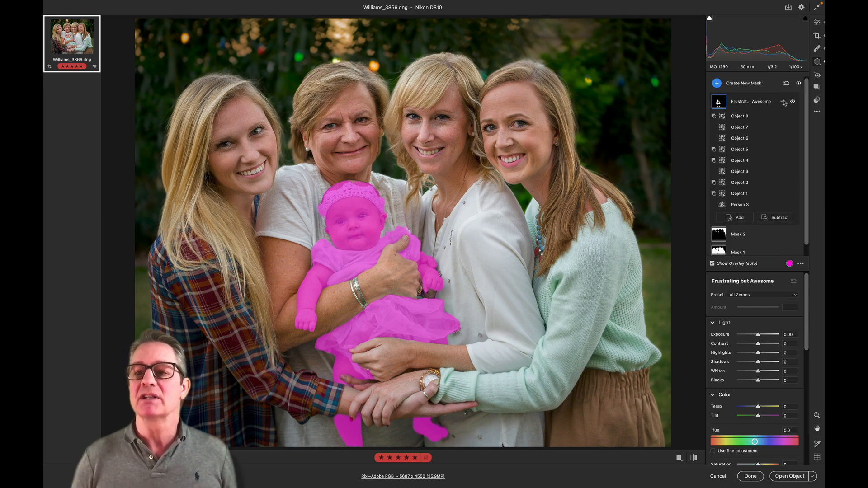
click(782, 101)
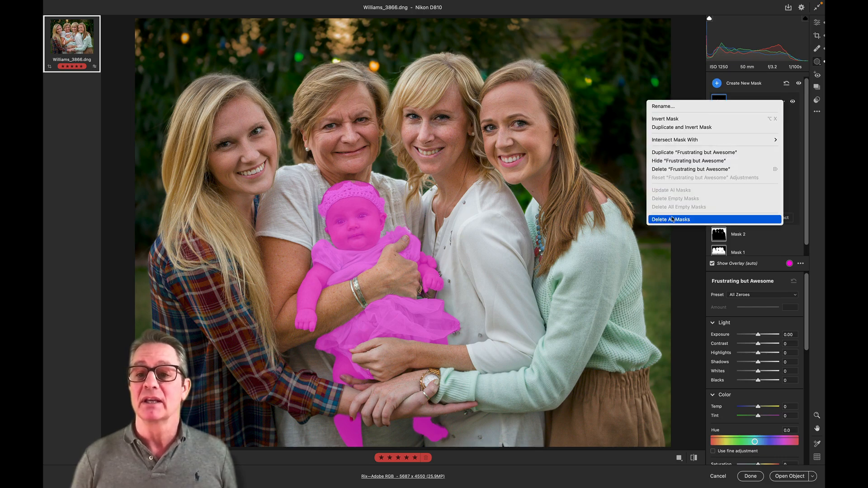
click(685, 169)
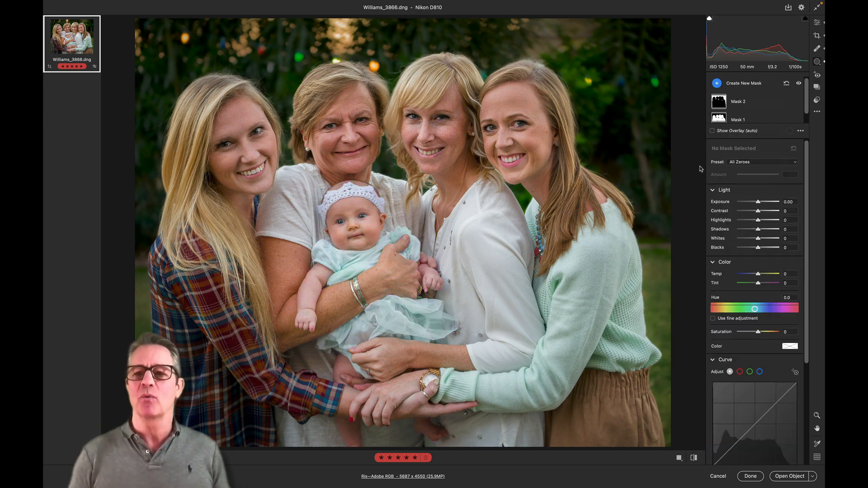
Step: Create a new people mask covering Person 3, the baby
click(717, 83)
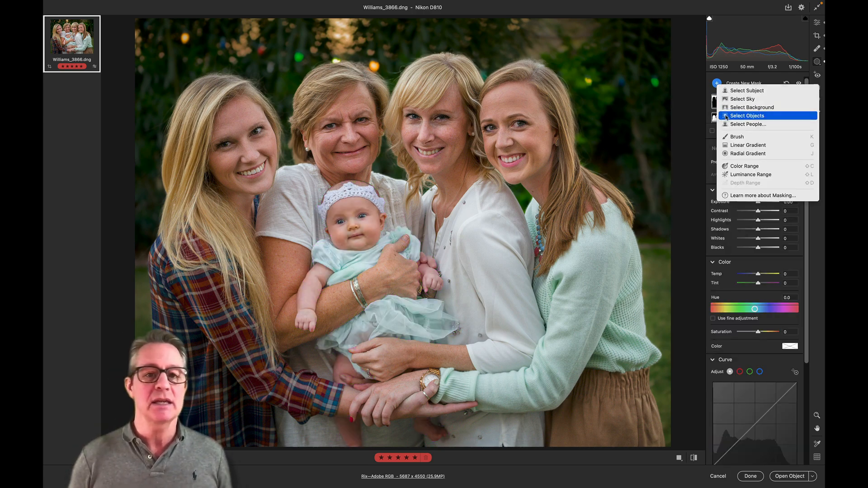
click(725, 116)
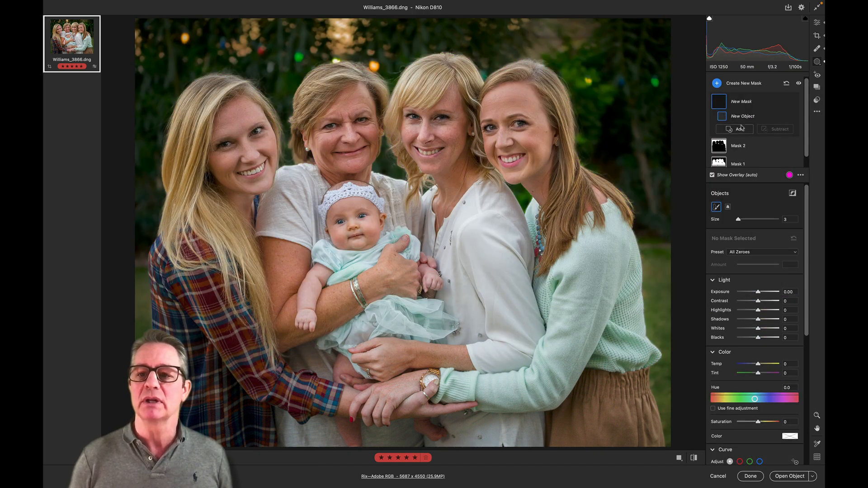
click(716, 84)
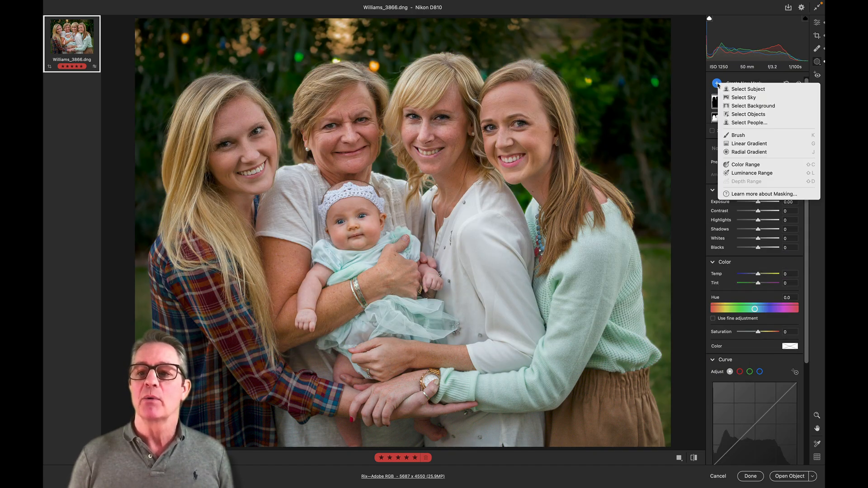
click(731, 122)
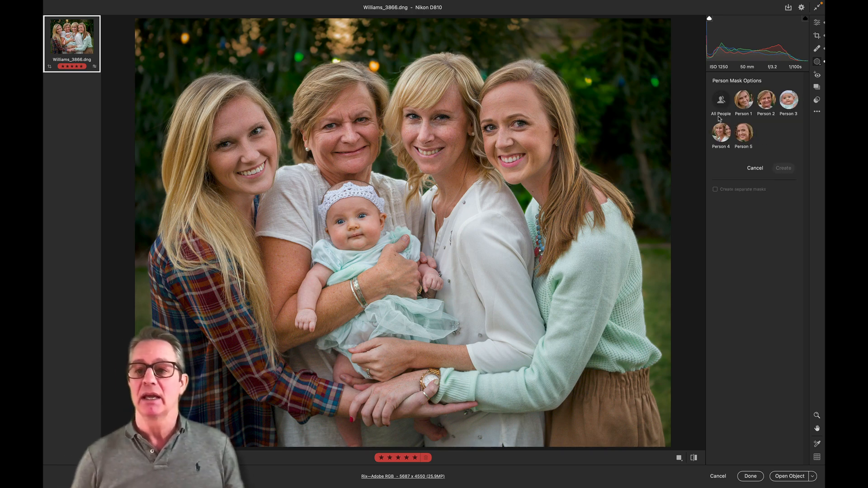
click(787, 103)
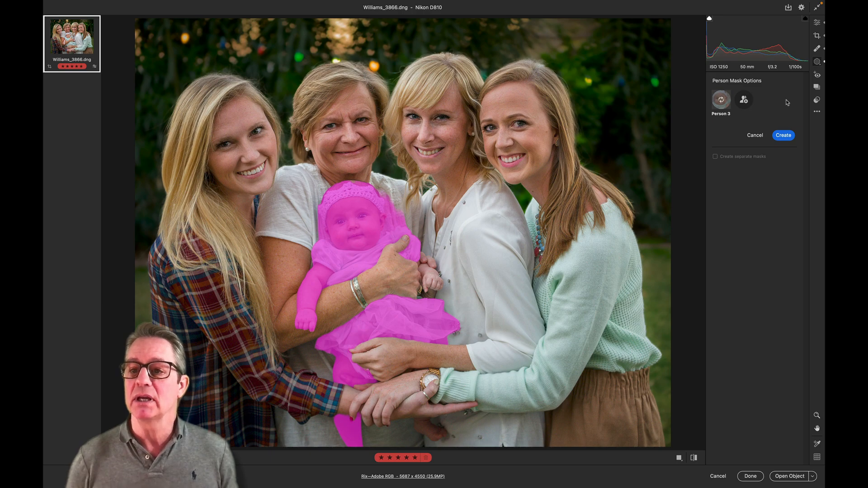
click(778, 205)
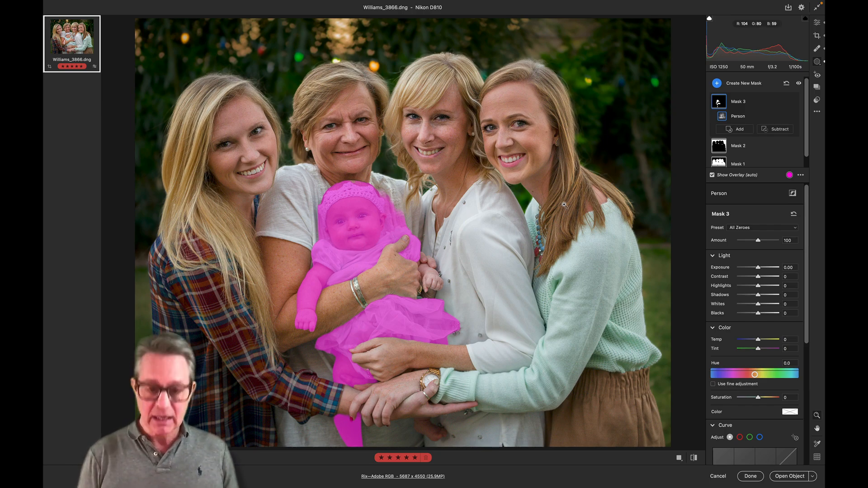
Step: Subtract the overlay spill on the woman's shirt on both sides of the baby's head from Mask 3 using Select Objects
key(super+plus)
key(super+plus)
key(super+plus)
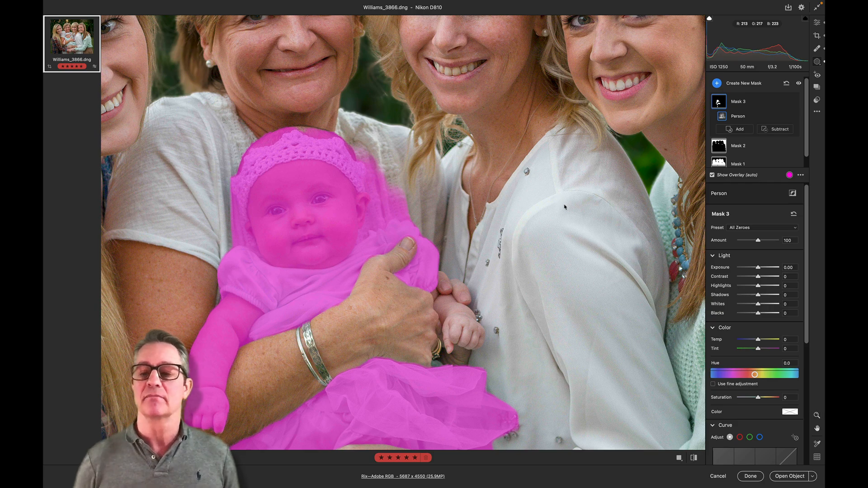
click(773, 132)
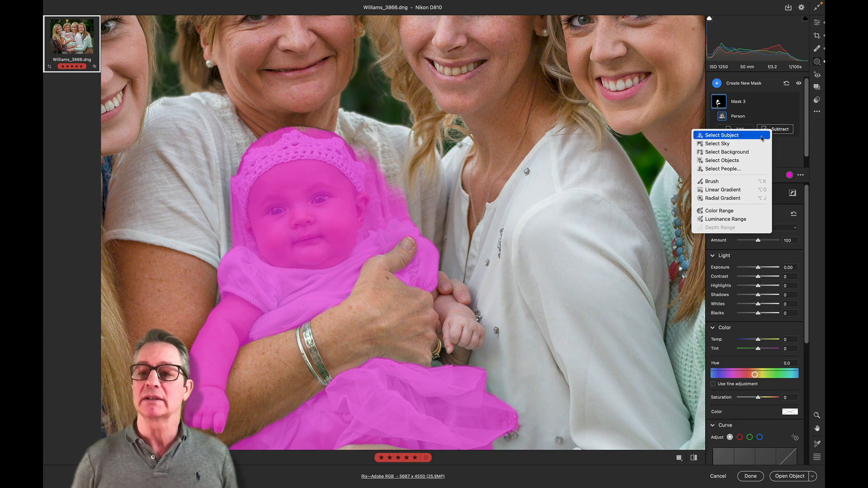
click(721, 160)
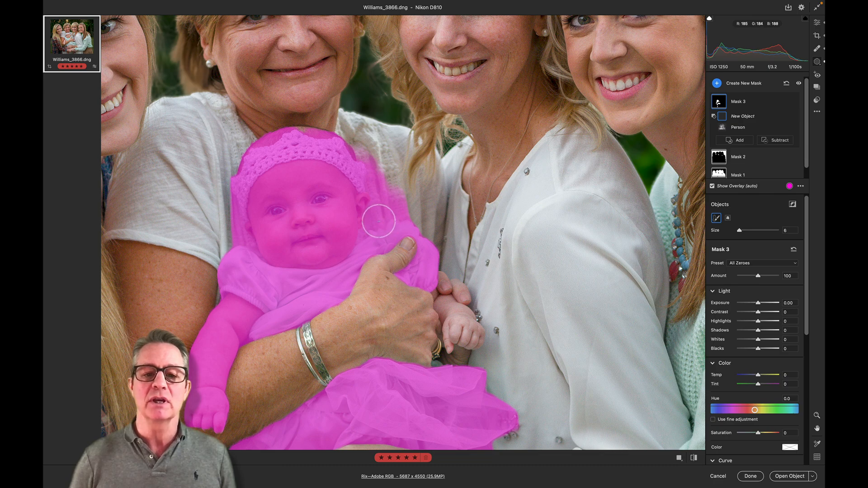
mouse_move(371, 222)
mouse_down()
mouse_move(372, 167)
mouse_move(380, 196)
mouse_move(422, 210)
mouse_up()
key(bracketright)
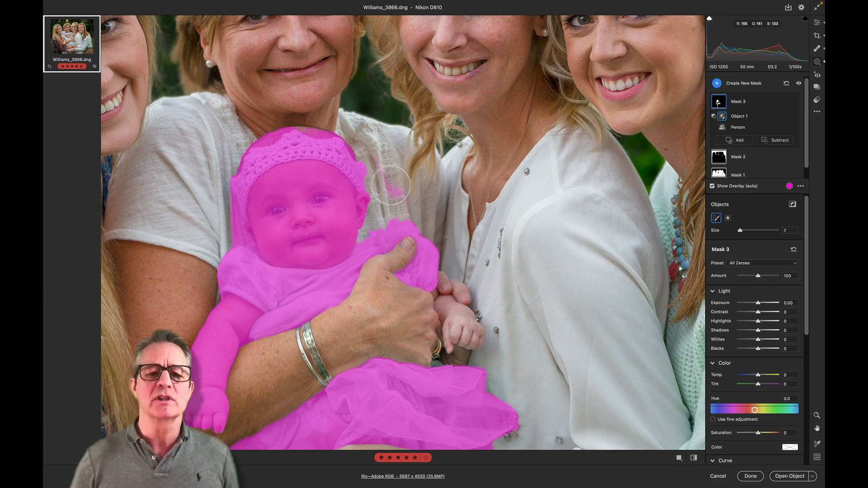
mouse_move(396, 189)
mouse_down()
mouse_move(395, 160)
mouse_move(423, 195)
mouse_up()
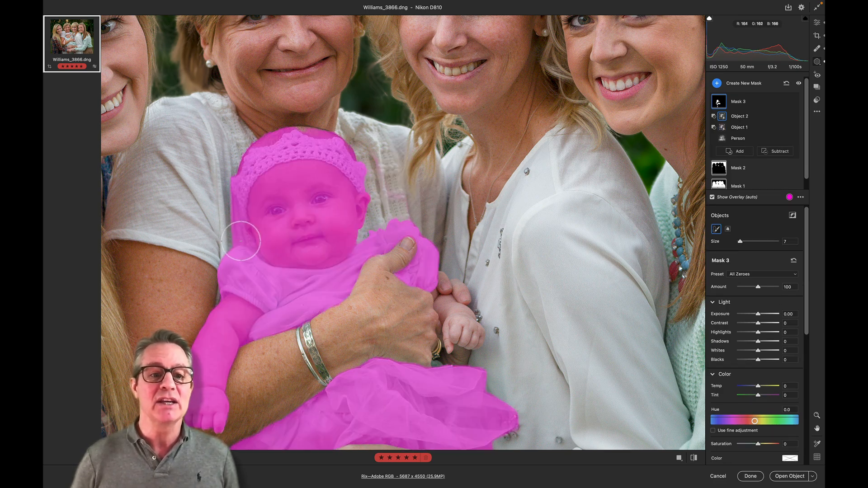
drag(244, 244, 225, 192)
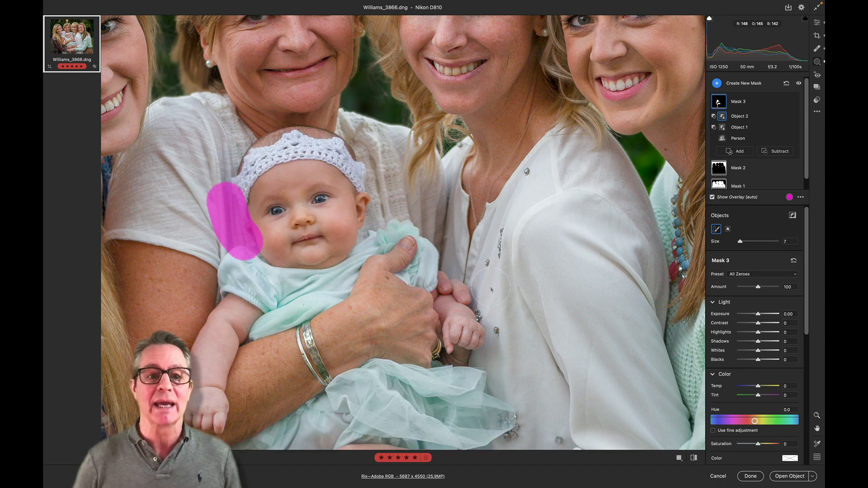
Step: Add the baby's unmasked hand to Mask 3 with another object selection
drag(492, 316, 513, 216)
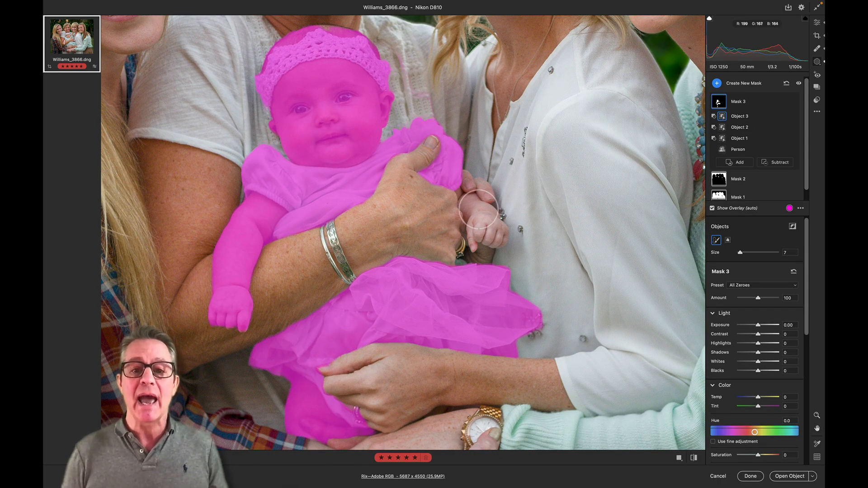
key(alt)
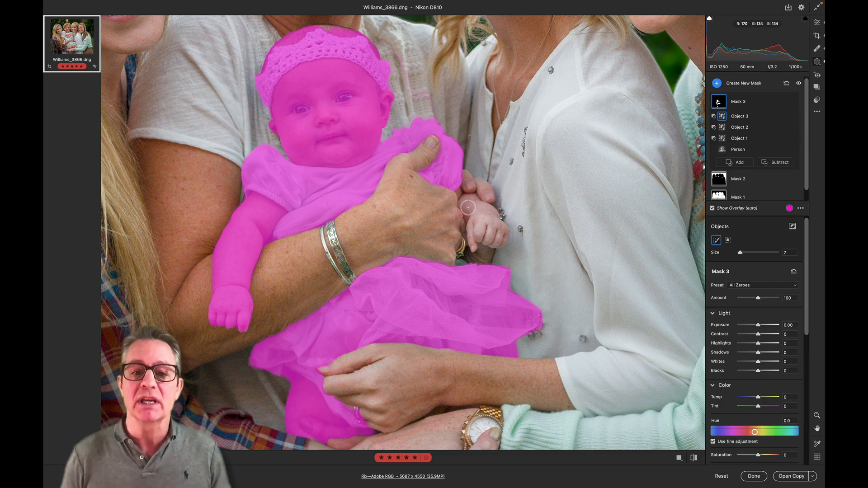
mouse_move(464, 198)
mouse_down()
mouse_move(505, 231)
mouse_move(495, 240)
mouse_move(475, 234)
mouse_move(473, 246)
mouse_move(468, 217)
mouse_move(499, 233)
mouse_up()
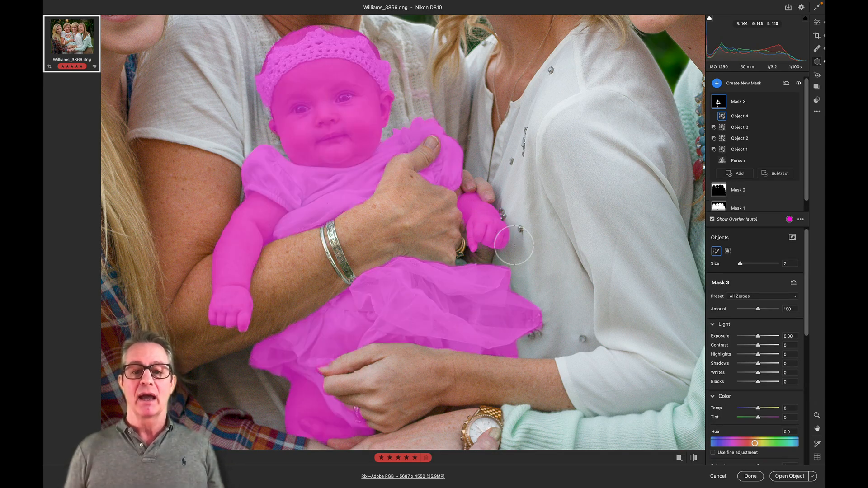
Step: Try to add the baby's foot below the clasped hands to the mask, and reduce the object brush size to 4
scroll(480, 306, down, 5)
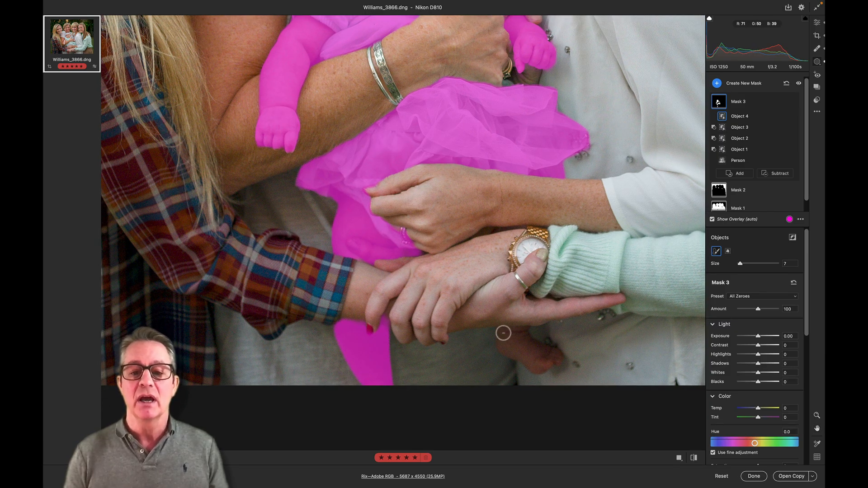
key(alt)
mouse_move(524, 333)
mouse_down()
mouse_move(502, 345)
mouse_move(539, 367)
mouse_move(559, 358)
mouse_move(509, 343)
mouse_up()
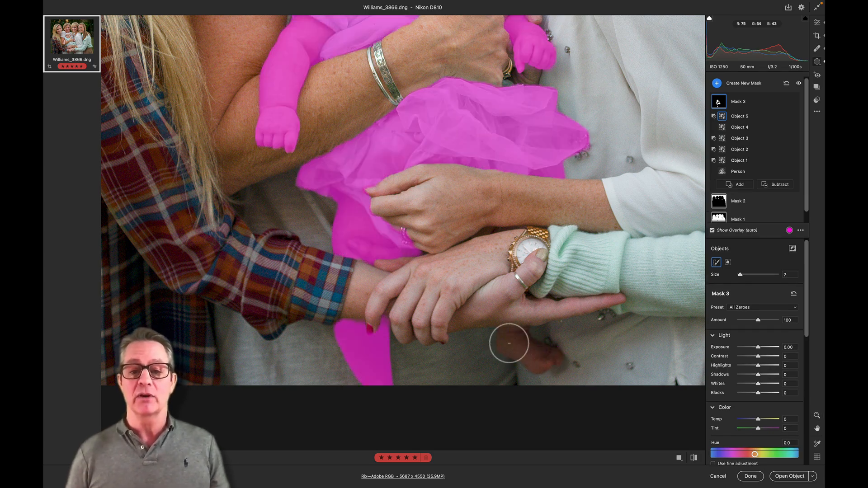
key(bracketleft)
key(bracketleft)
key(bracketleft)
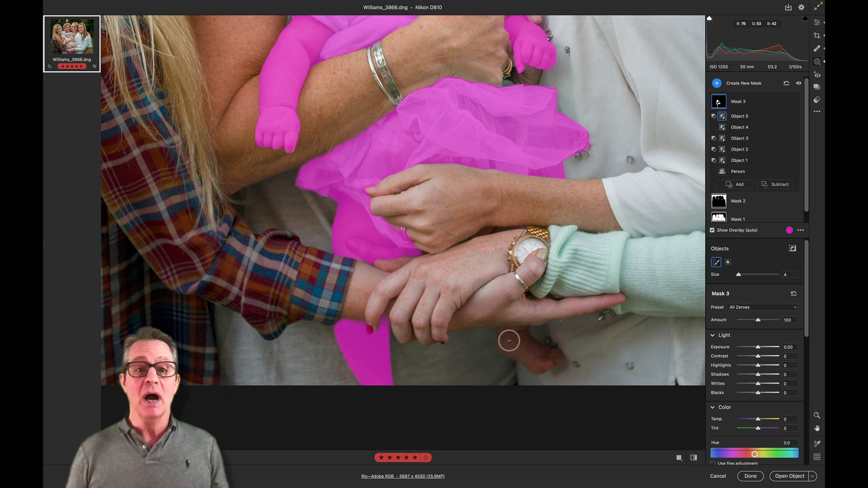
Step: Add the missed strip of hair above the baby's headband to Mask 3 using Select Objects
key(super+minus)
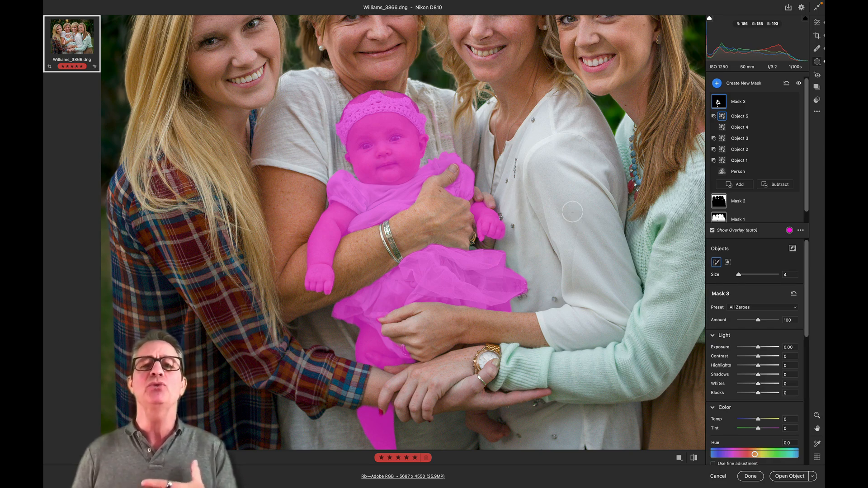
super+click(385, 83)
super+click(353, 183)
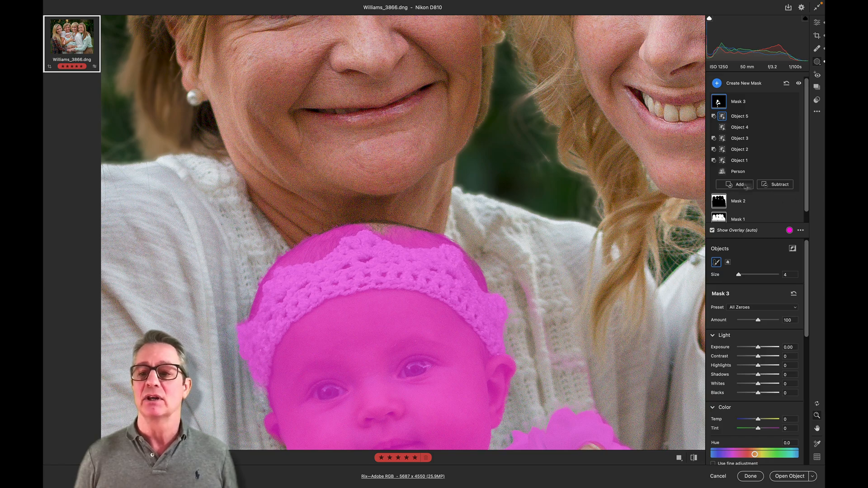
click(745, 186)
click(752, 213)
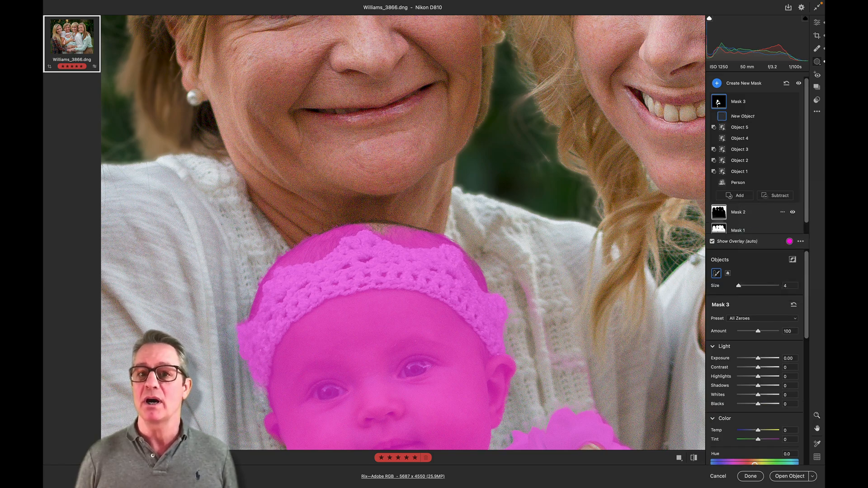
click(369, 233)
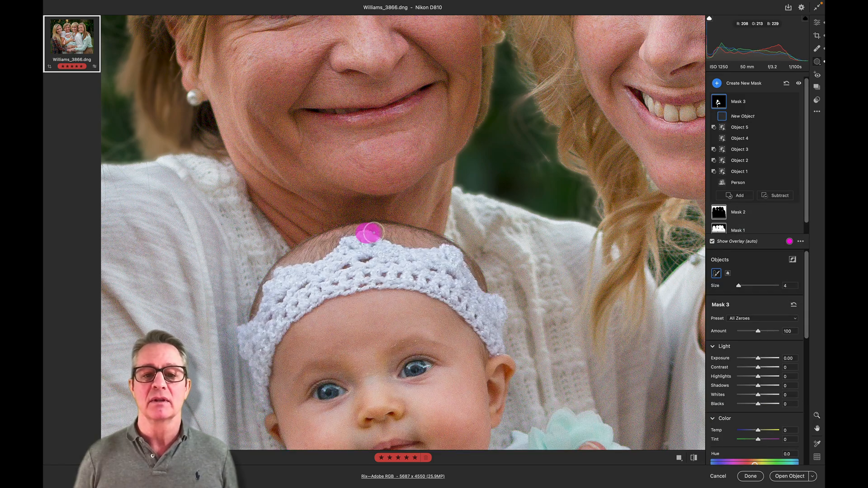
drag(374, 233, 391, 234)
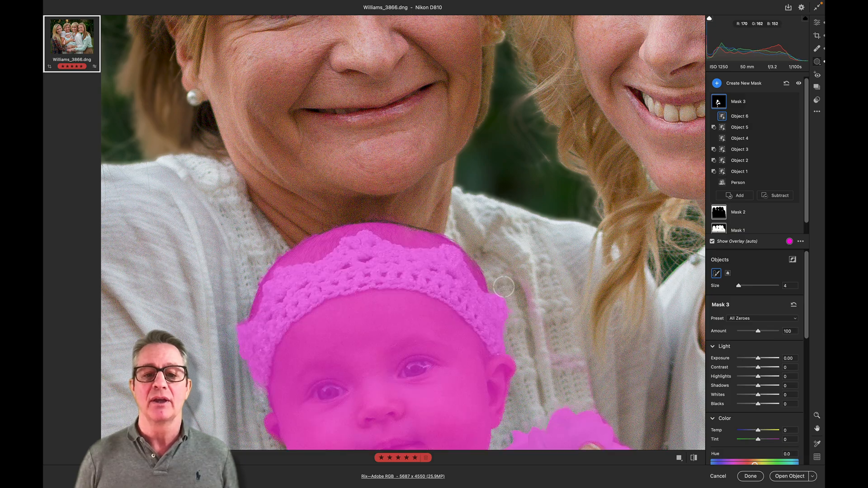
Step: Add the small missed area of the baby's arm beside the supporting hand to Mask 3
drag(446, 258, 465, 81)
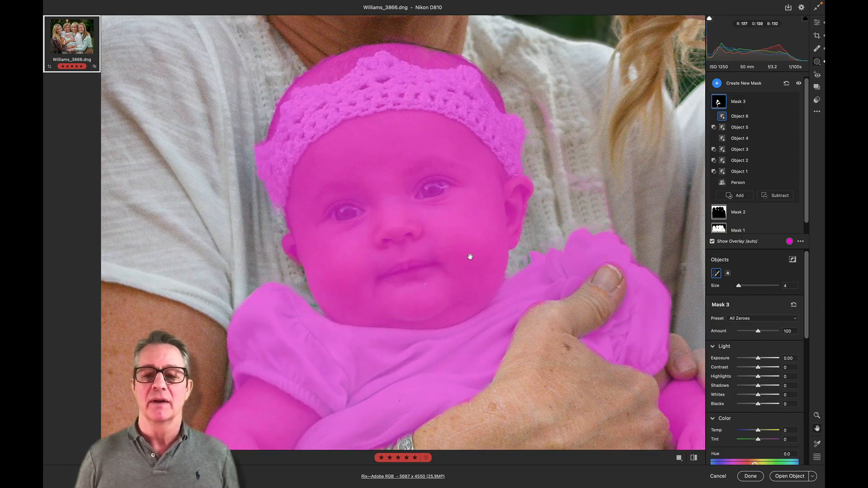
mouse_move(470, 257)
mouse_down()
mouse_move(438, 72)
mouse_move(411, 66)
mouse_up()
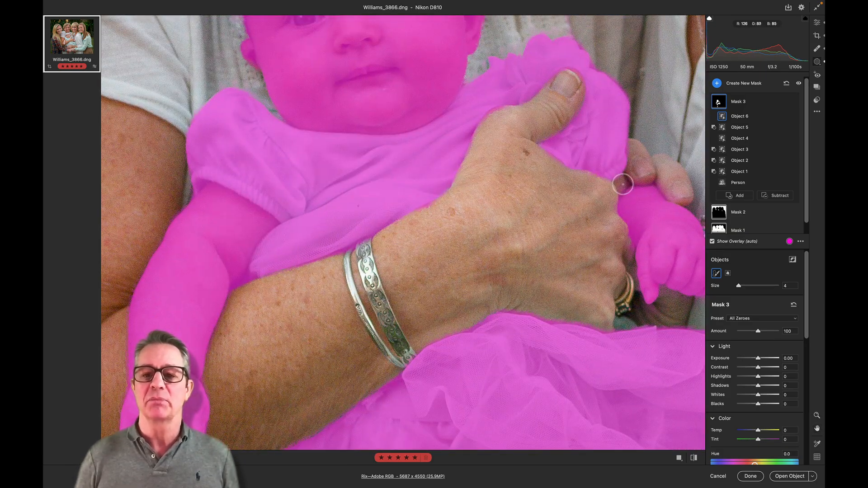
drag(622, 184, 622, 193)
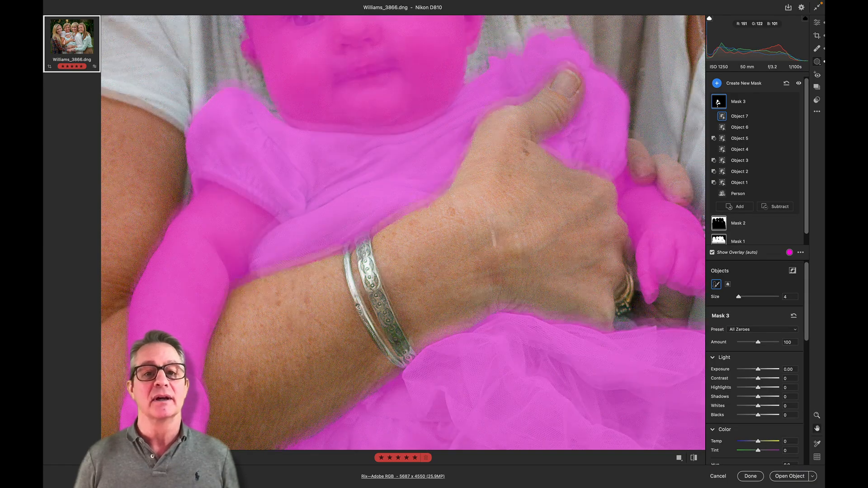
Step: Subtract the adult fingertip overlapping the baby's leg from Mask 3 with an object selection
scroll(504, 232, down, 10)
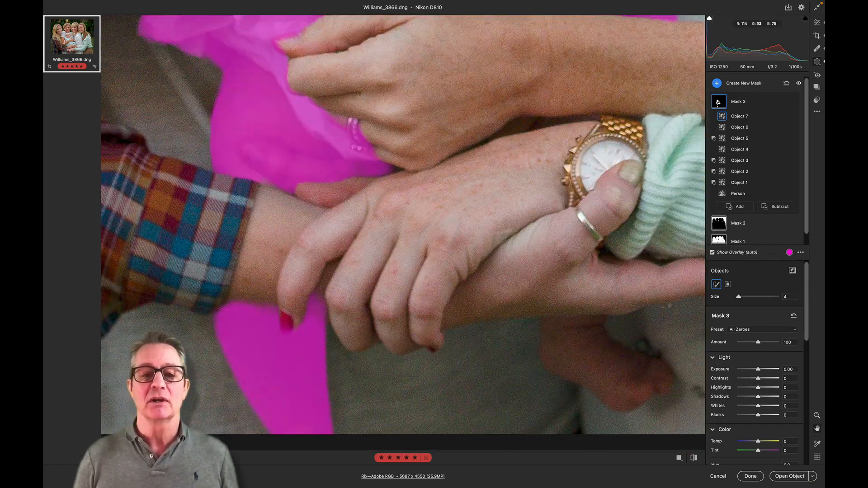
alt+click(244, 149)
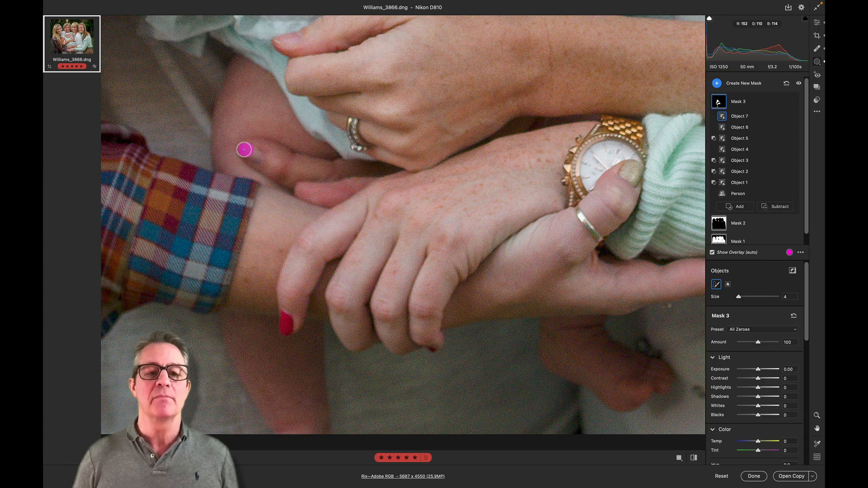
mouse_move(244, 149)
mouse_down()
mouse_move(391, 166)
mouse_move(294, 185)
mouse_move(245, 156)
mouse_move(269, 156)
mouse_up()
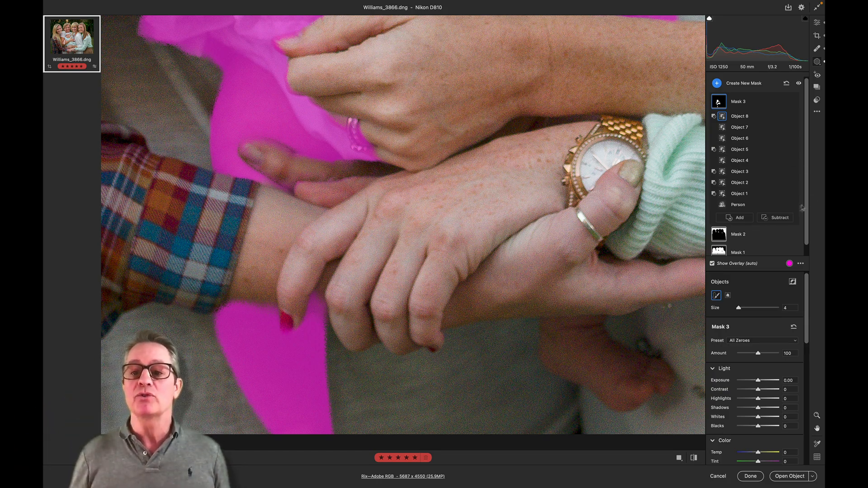
click(744, 219)
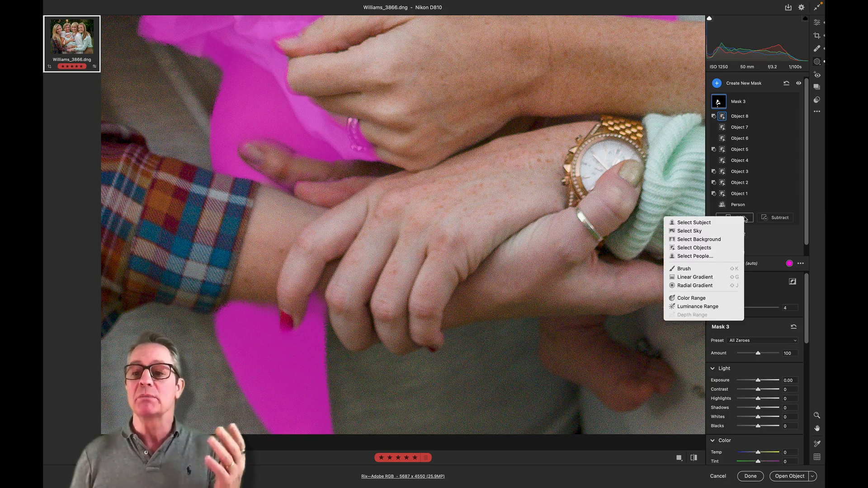
click(707, 252)
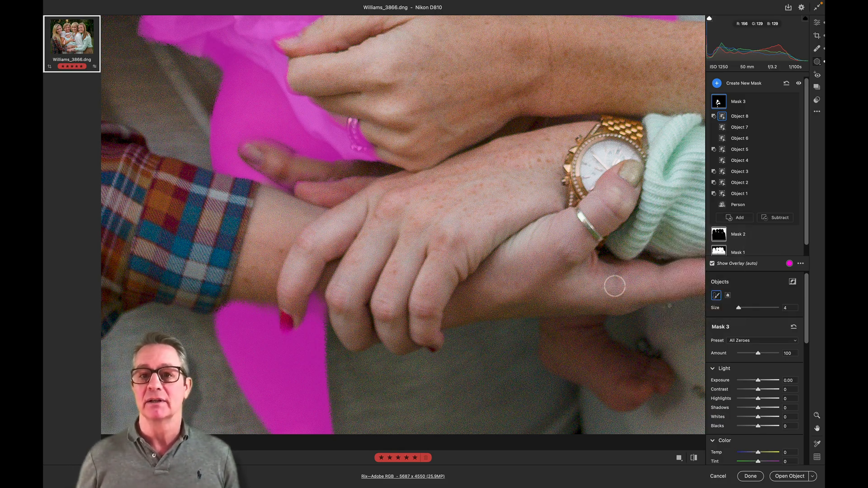
Step: Cancel the Camera Raw edits, hide Finder, and return to Lightroom Classic
click(717, 476)
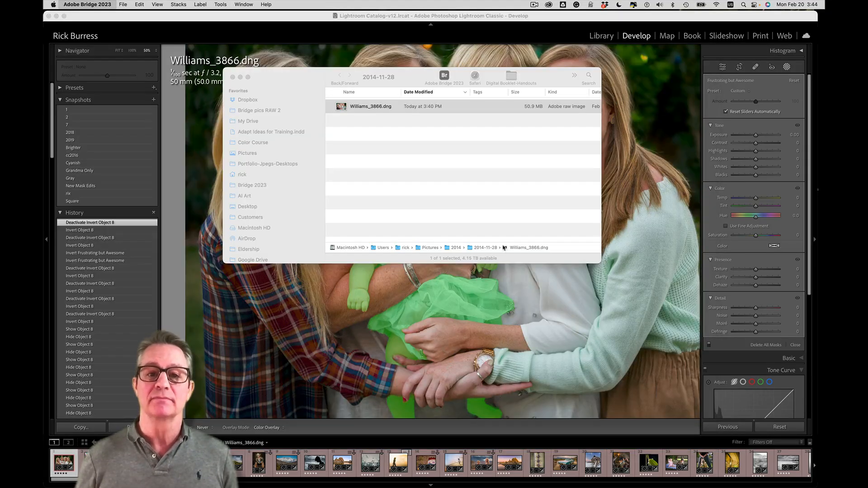
key(super+h)
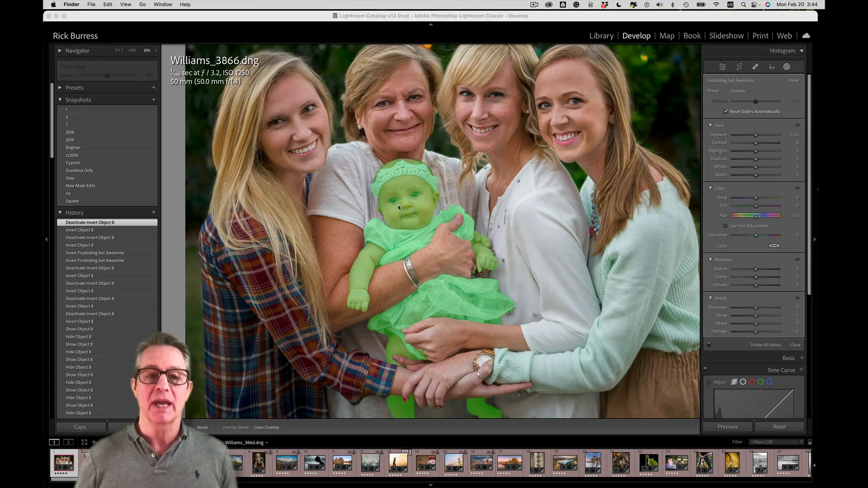
click(277, 16)
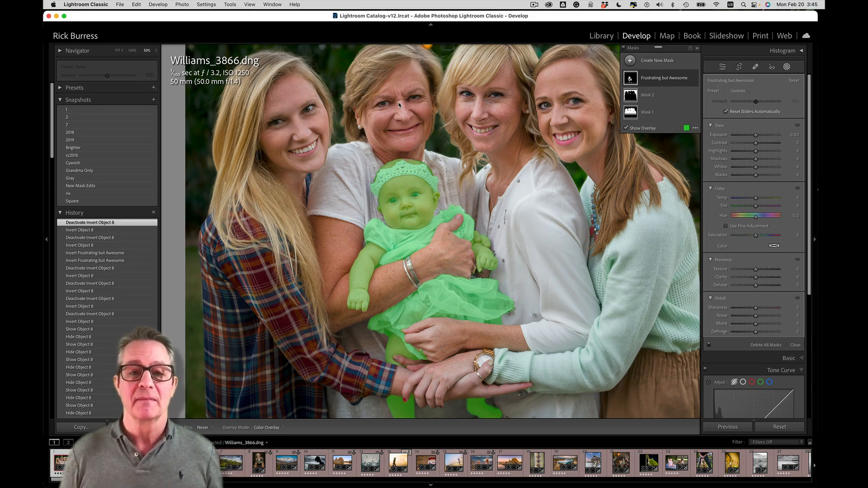
Step: Reveal Cover-Ferris-Wheel-Lenses.tif in Finder from the Library grid to examine its folder, and close the Finder window
key(g)
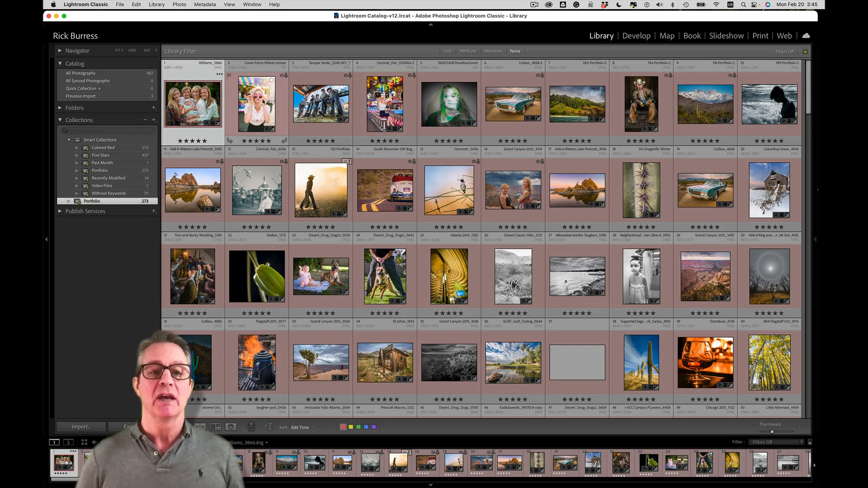
click(263, 101)
key(super+r)
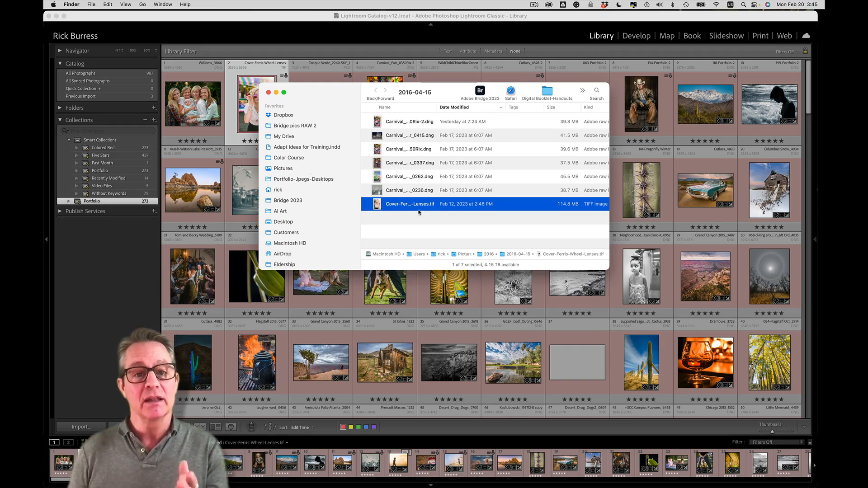
click(405, 236)
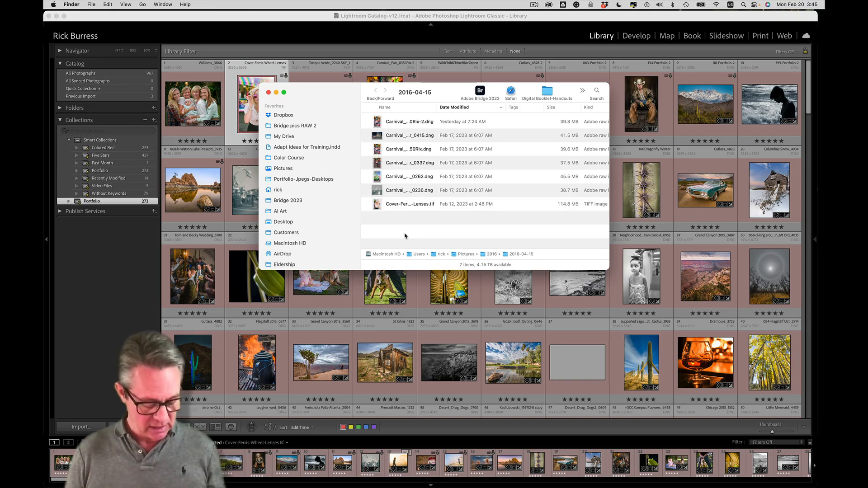
key(super+w)
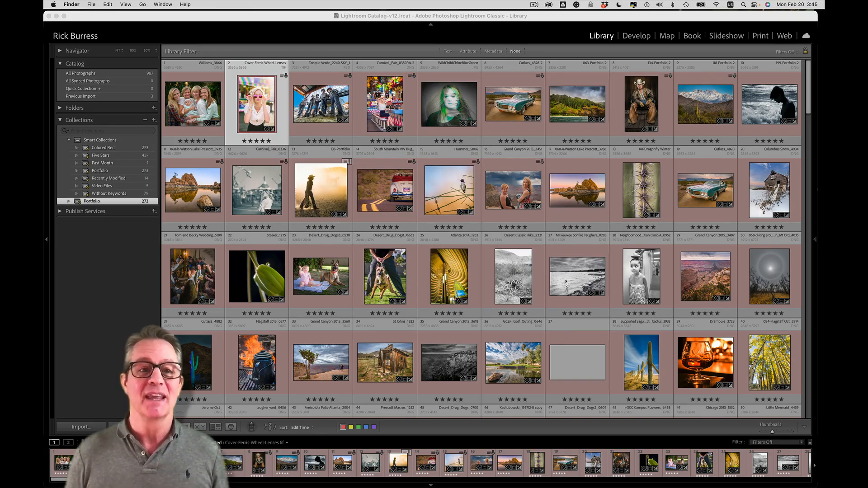
Step: Open the Cover-Ferris-Wheel-Lenses photo in Develop and display its masks
click(263, 111)
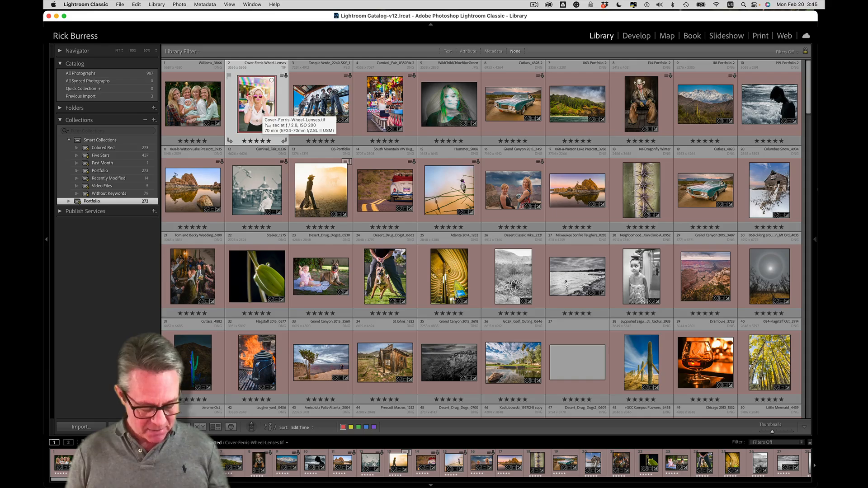
key(d)
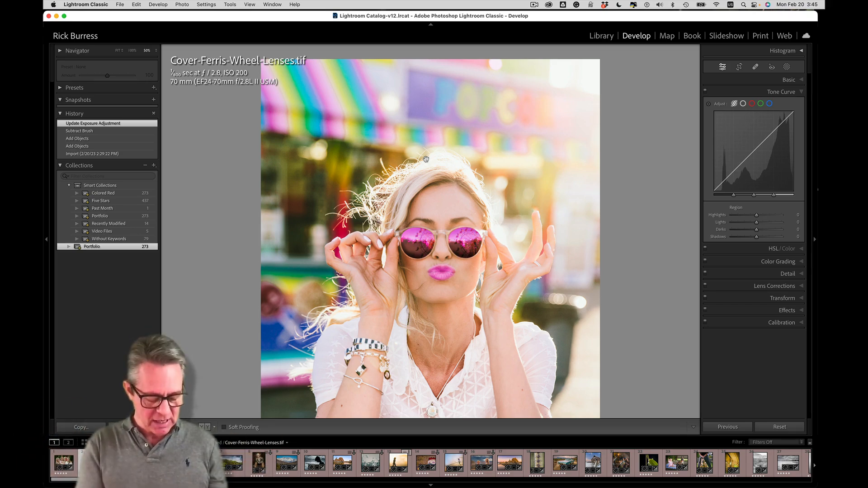
key(shift+w)
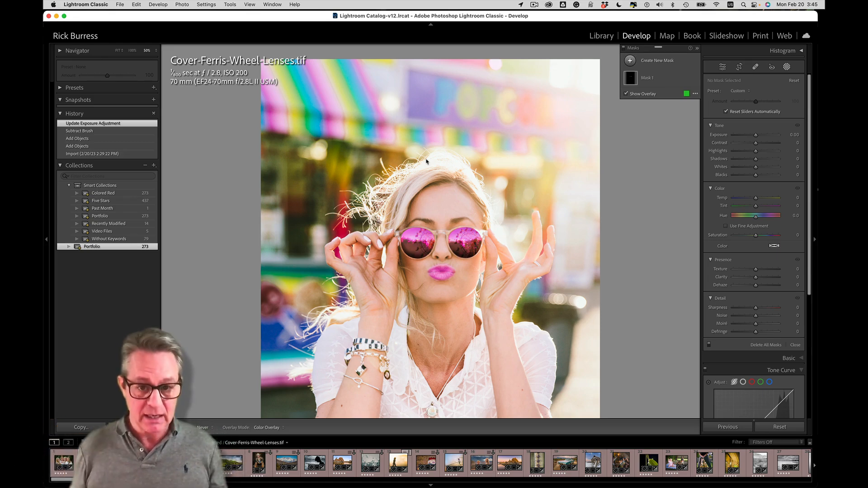
Step: Save the Cover-Ferris-Wheel-Lenses photo's metadata to its file and return to the Library grid
key(super+s)
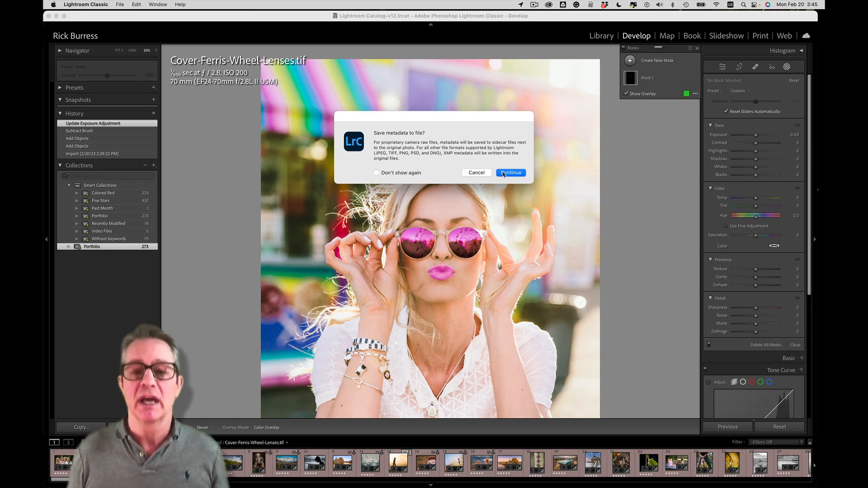
click(503, 173)
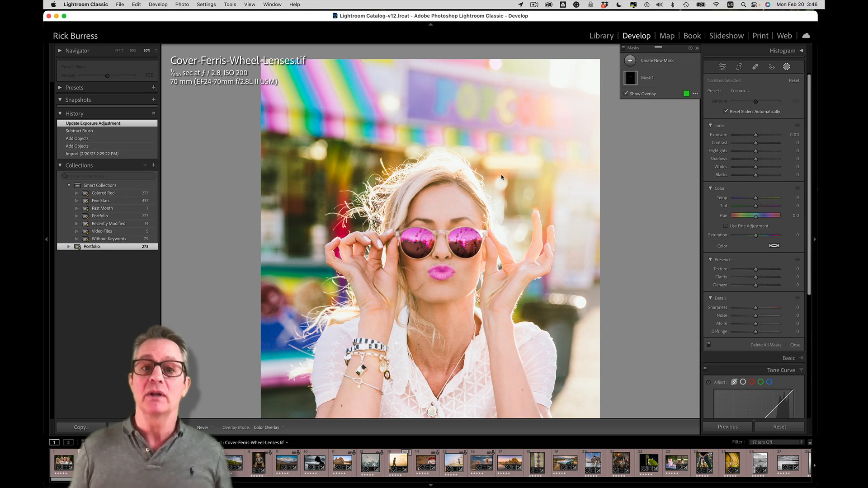
key(g)
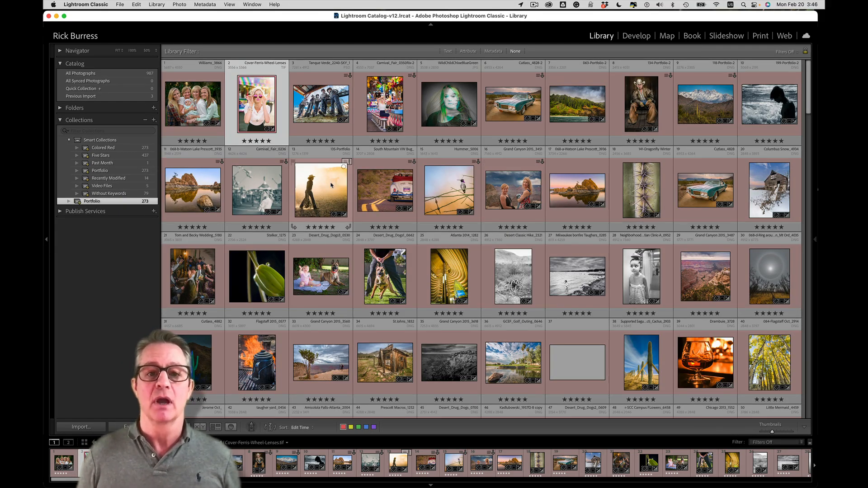
Step: Select the Tanque Verde_2240-SKY_1 photo and examine the command that saves its metadata to file
click(324, 119)
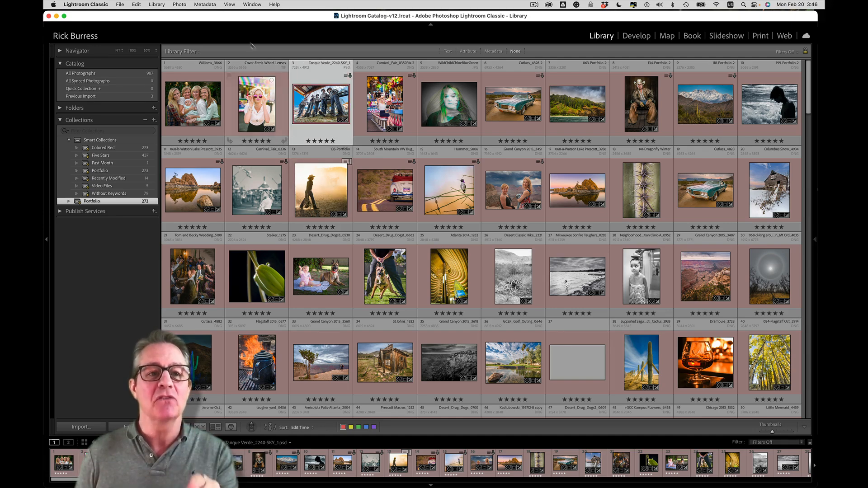
click(208, 6)
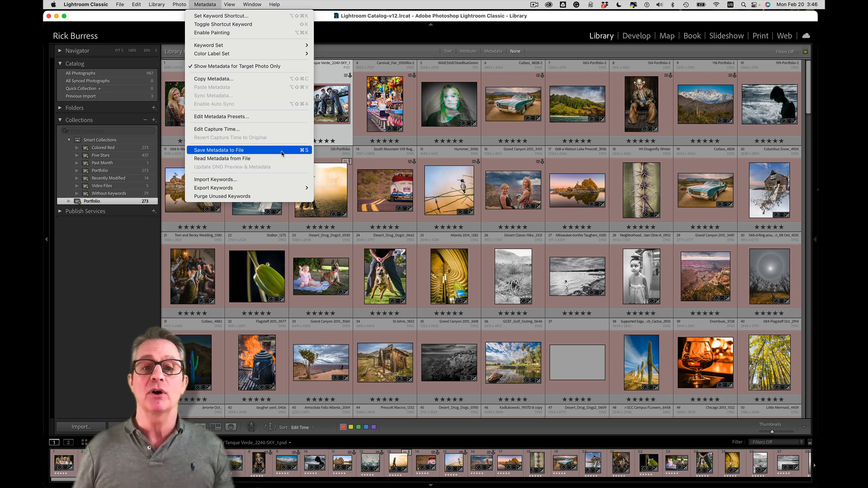
click(357, 51)
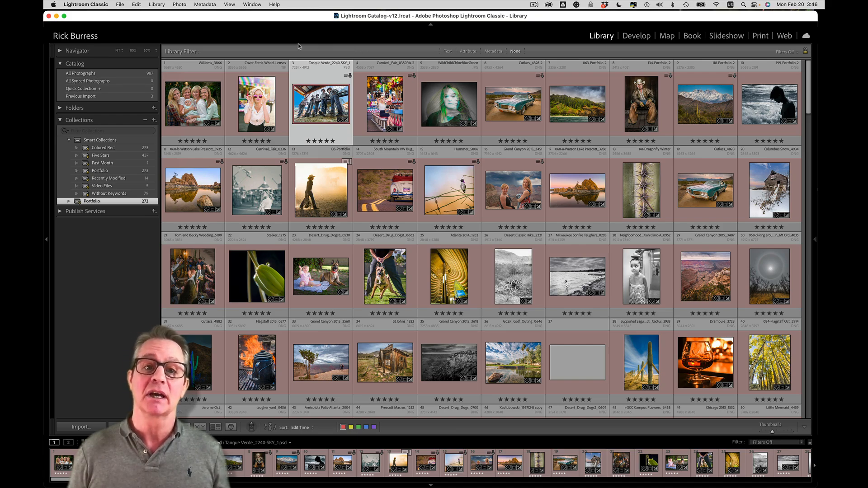
Step: Select all photos in the Portfolio collection and examine the command for saving metadata to multiple files
key(super+a)
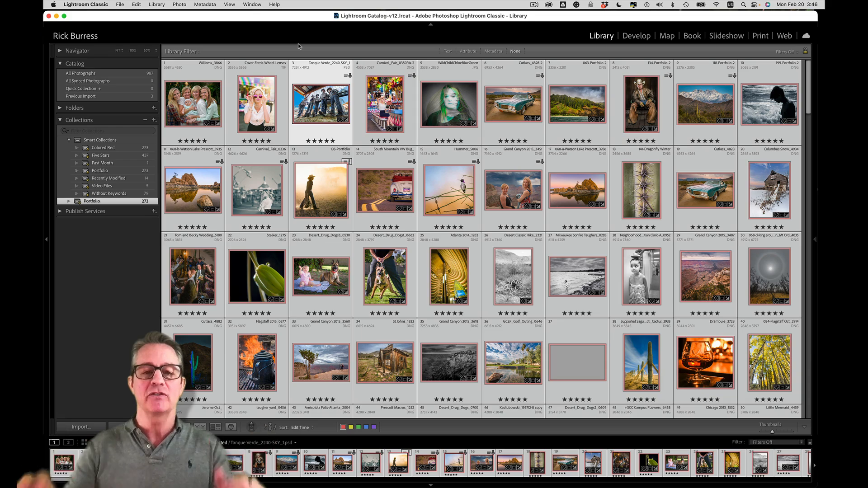
click(205, 5)
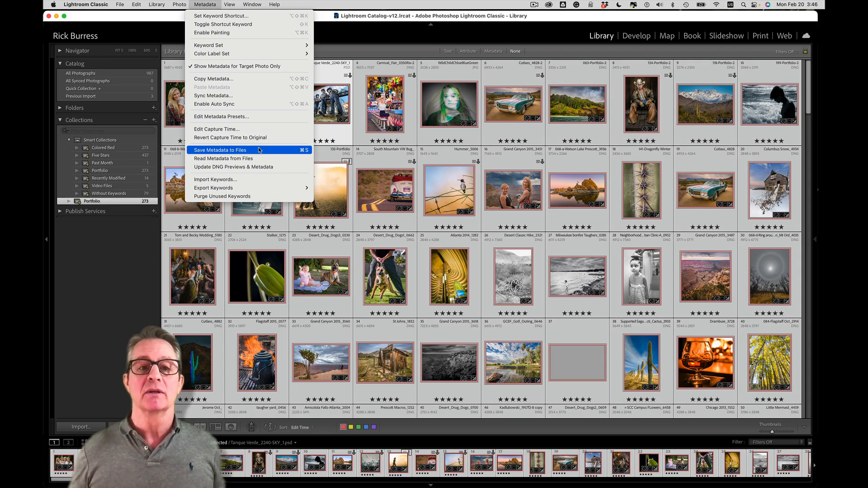
click(348, 37)
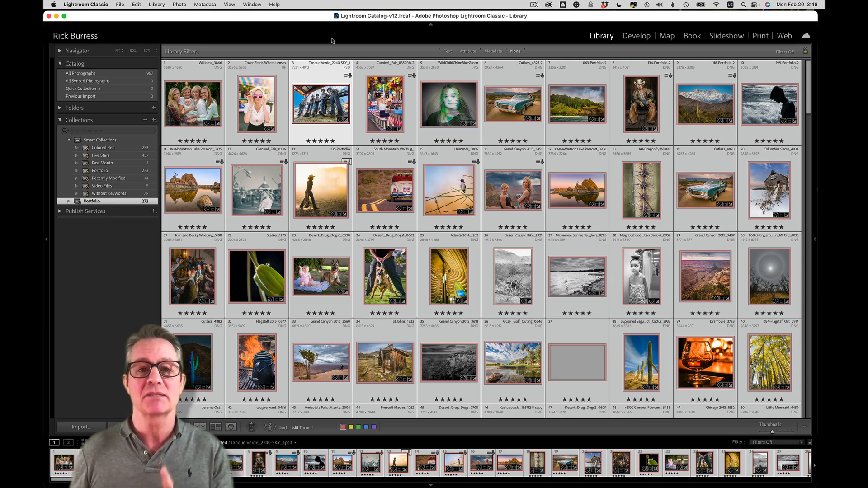
Step: Review the General and File Handling catalog settings, enable automatically writing changes into XMP, and close the settings
click(93, 4)
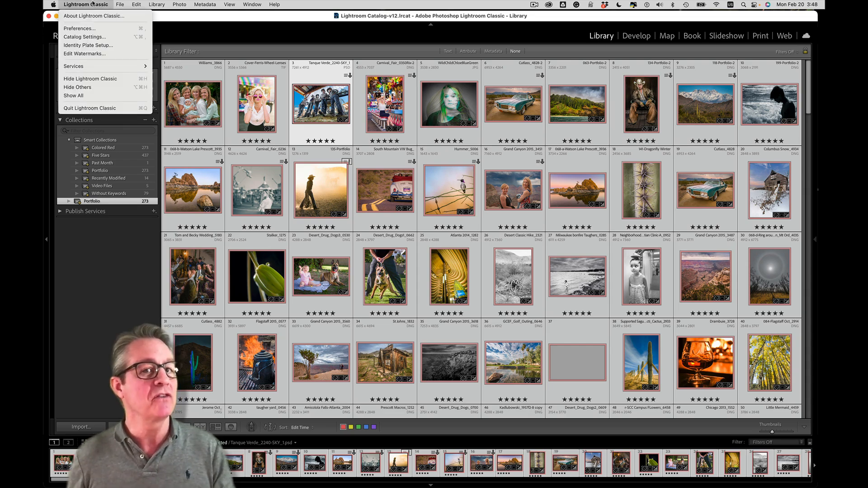
mouse_move(134, 4)
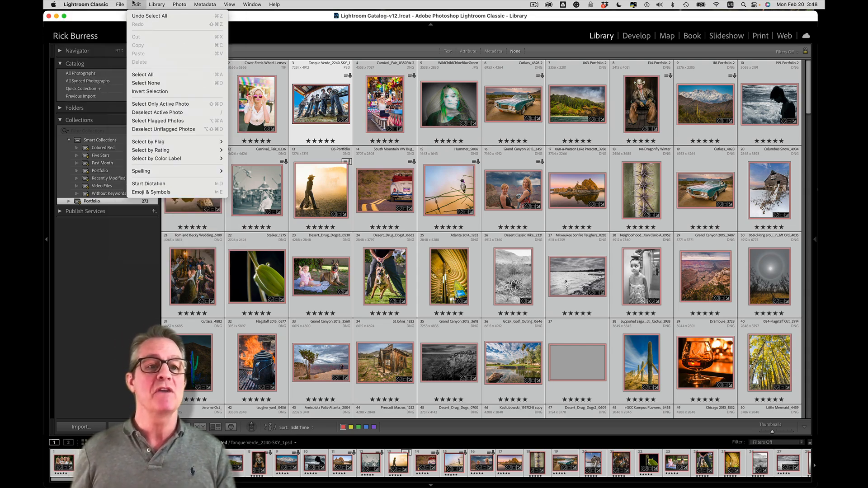
mouse_move(94, 4)
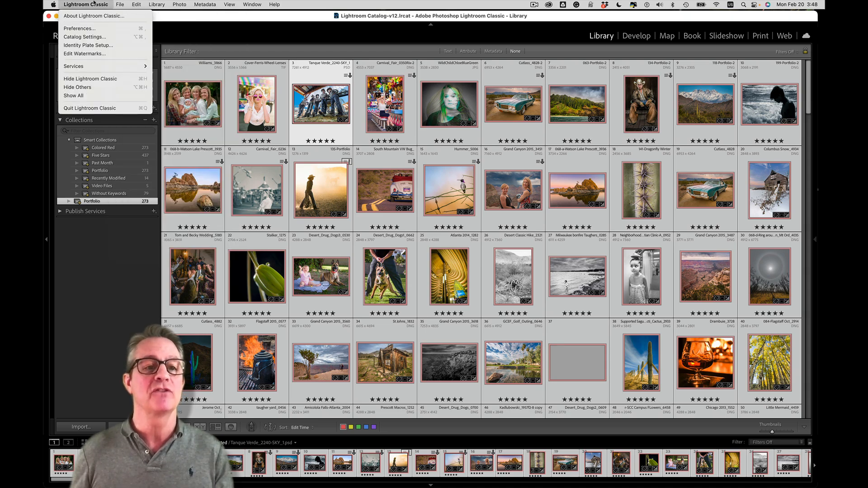
click(96, 39)
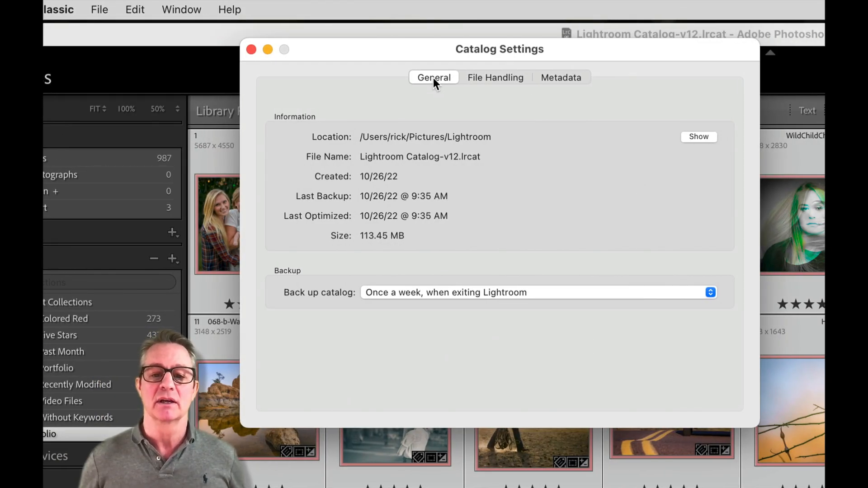
click(479, 78)
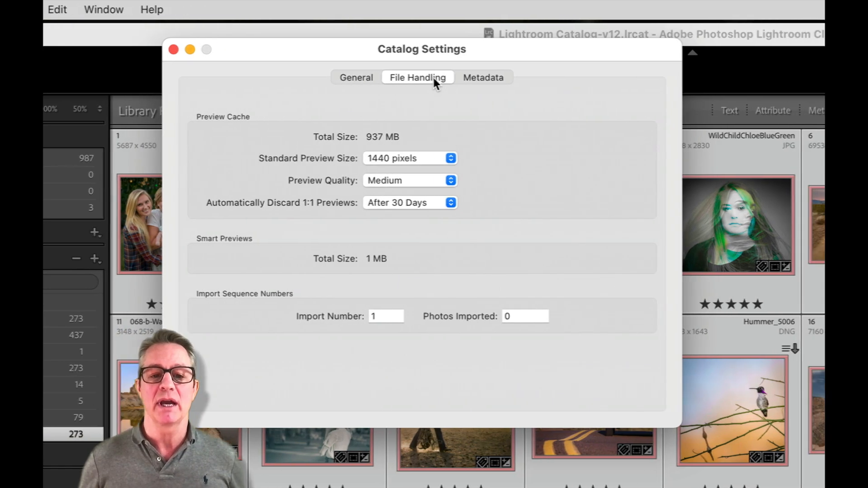
click(470, 78)
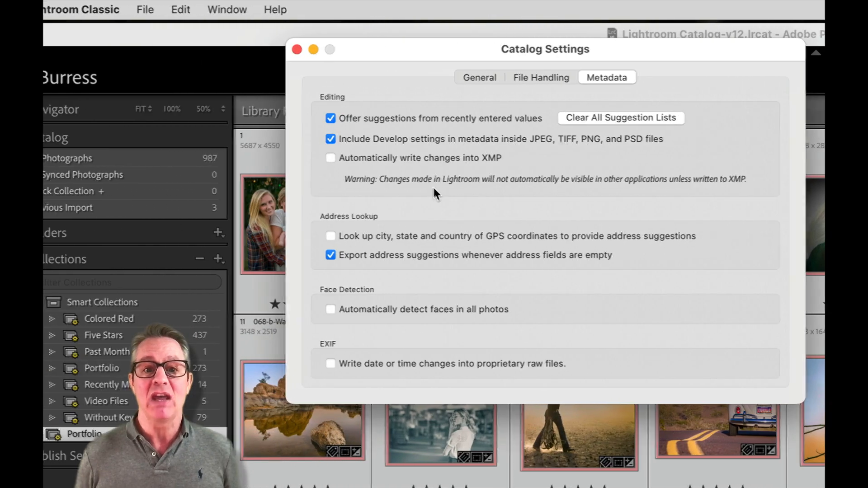
click(417, 158)
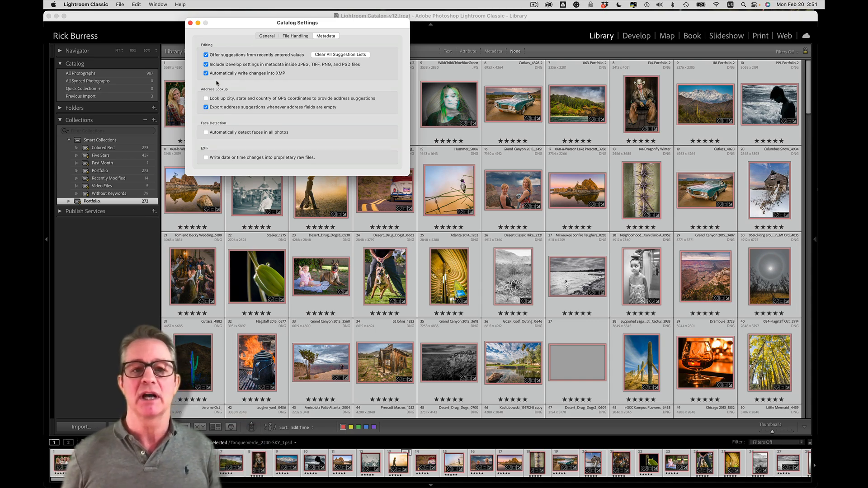
click(260, 13)
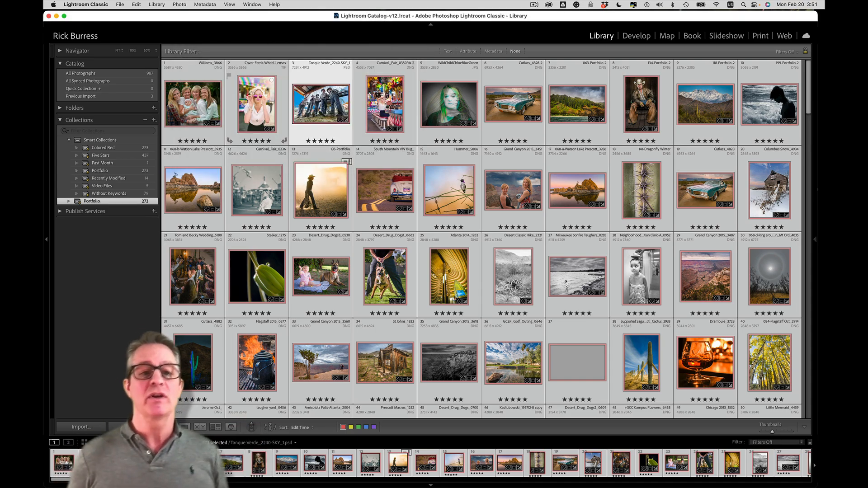
Step: Open the Cover-Ferris-Wheel-Lenses photo in Develop and display its masks
click(268, 90)
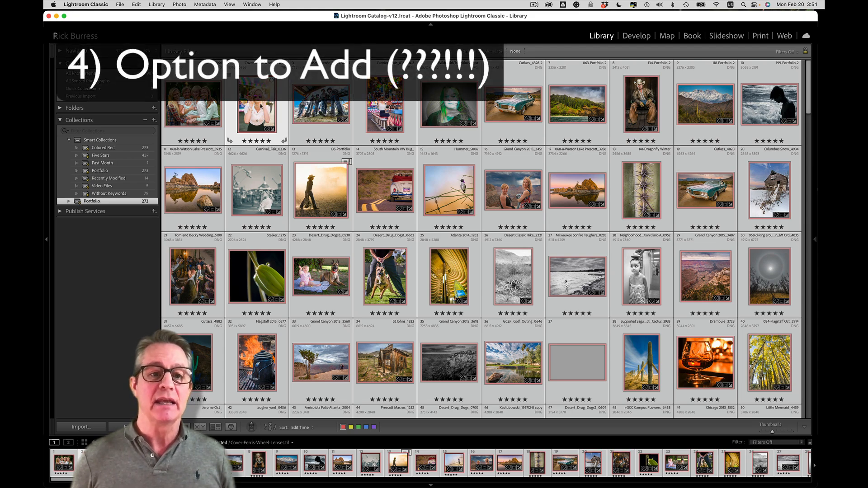
key(d)
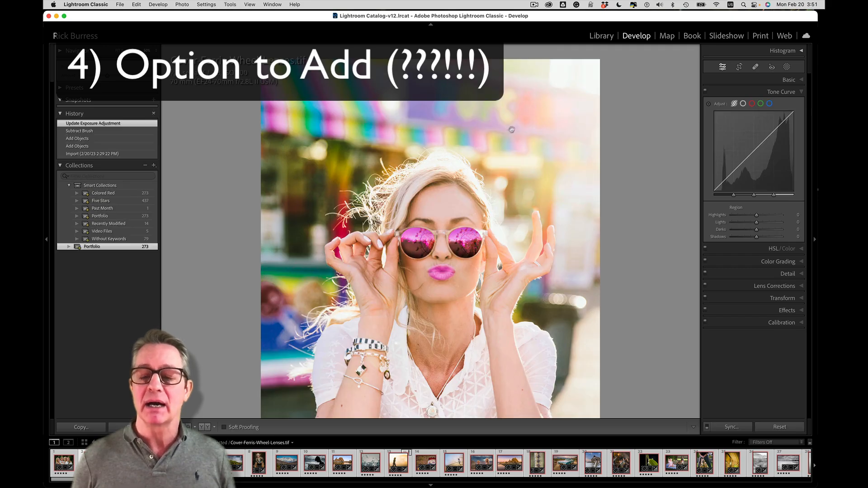
key(shift+w)
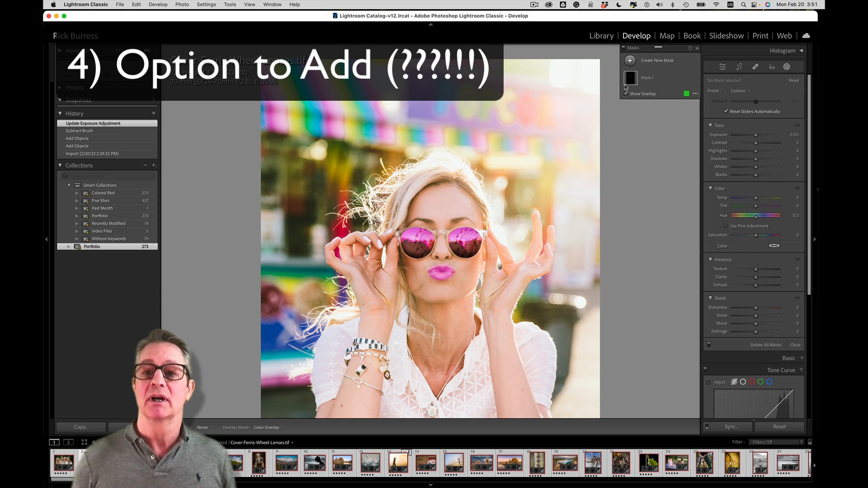
Step: Create a new brush mask with brush size 14 and paint across the woman's sunglasses and fingers
click(642, 63)
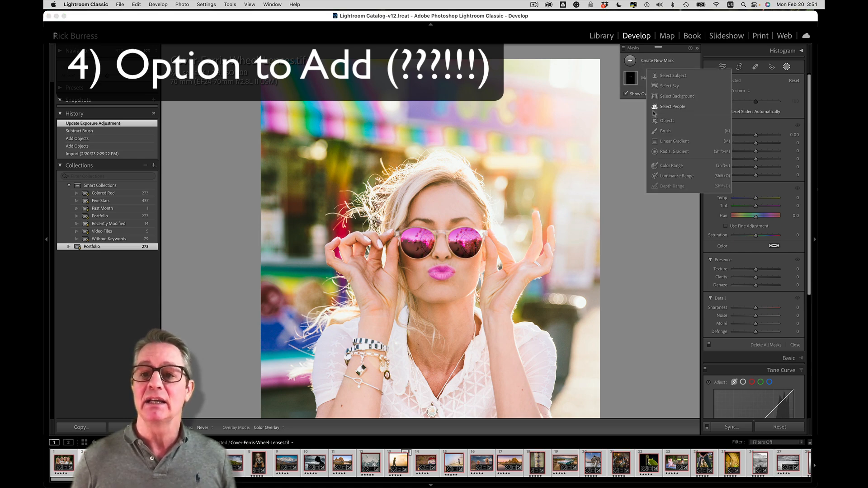
click(654, 131)
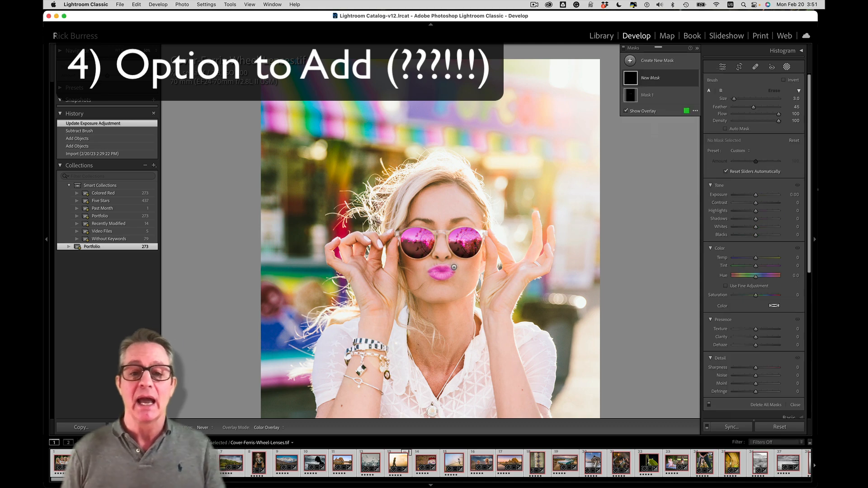
scroll(416, 248, up, 5)
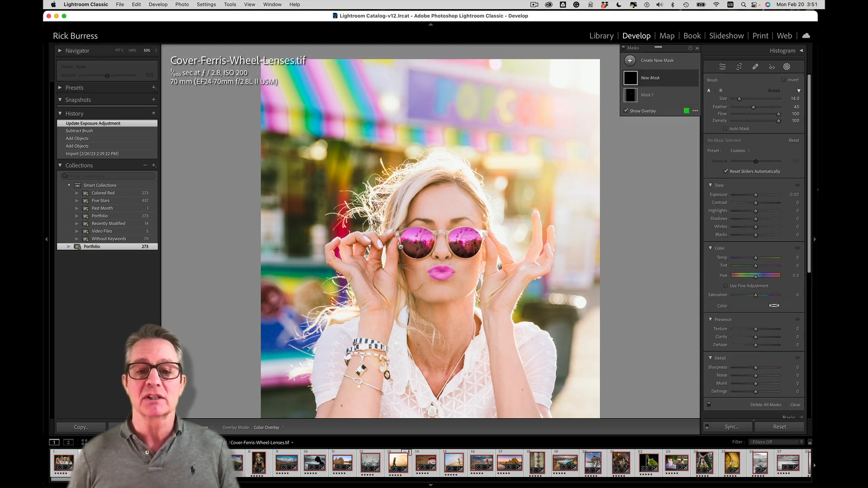
mouse_move(357, 246)
mouse_down()
mouse_move(509, 239)
mouse_move(353, 249)
mouse_up()
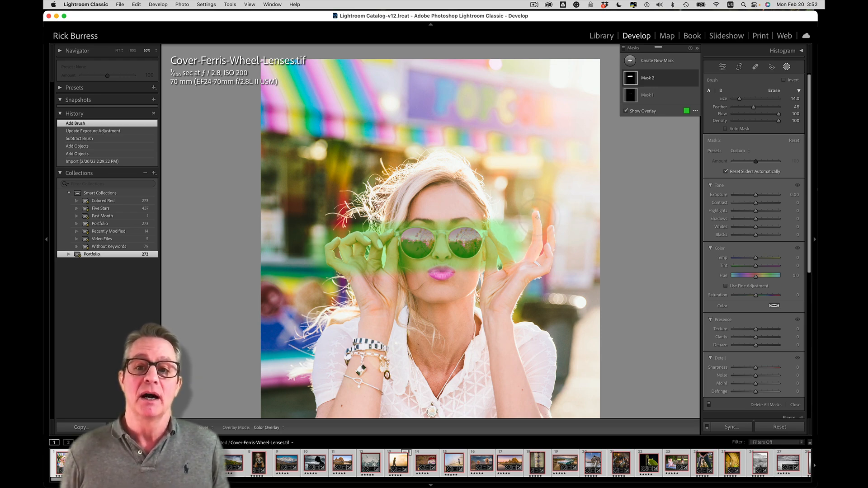
Step: Examine the tools available for adding to Mask 2, and dismiss the list without choosing one
mouse_move(673, 82)
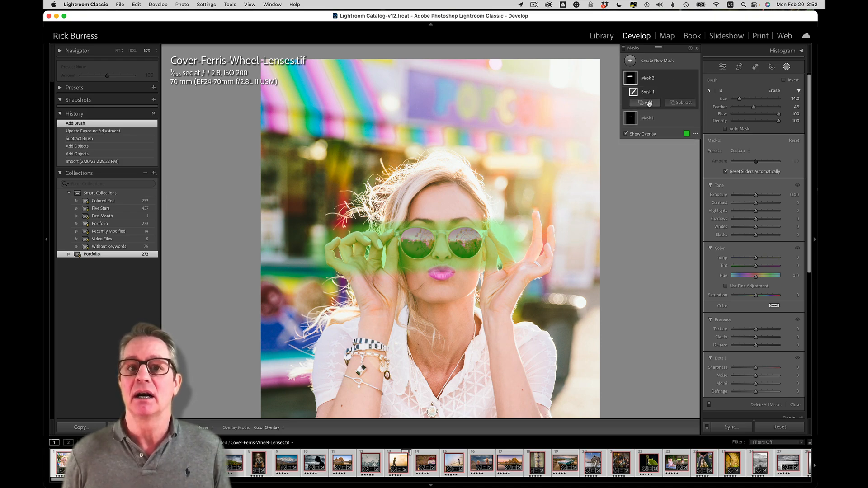
click(648, 103)
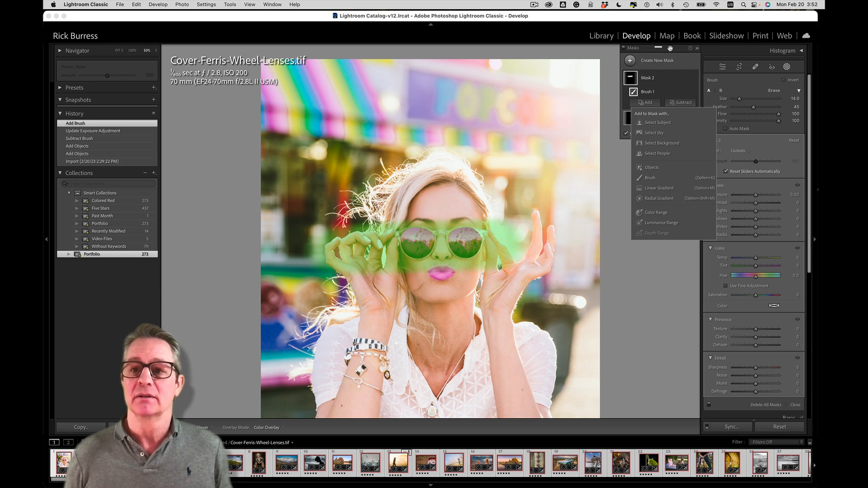
click(670, 48)
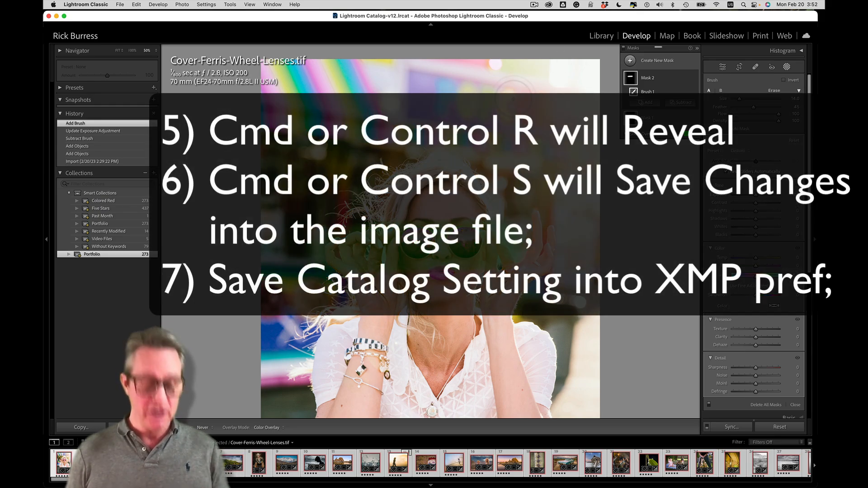
Step: Reveal the Cover-Ferris-Wheel-Lenses.tif file in Finder, close its window, and return to Lightroom Classic
key(super+r)
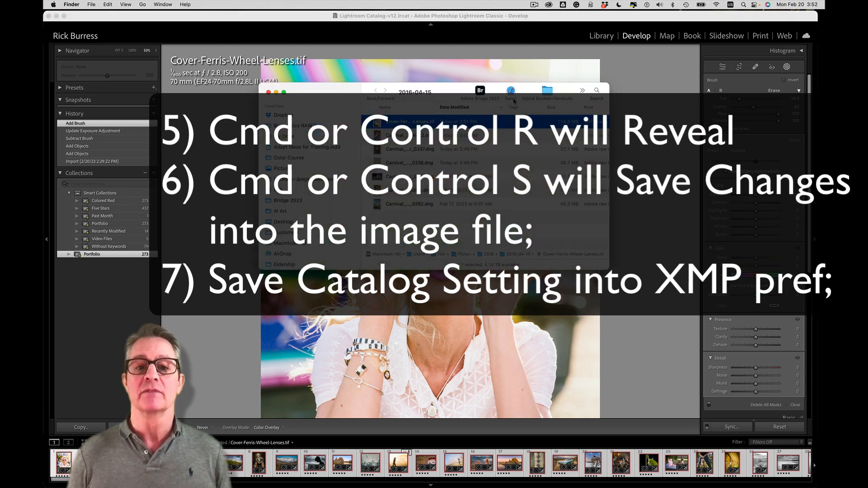
key(super+w)
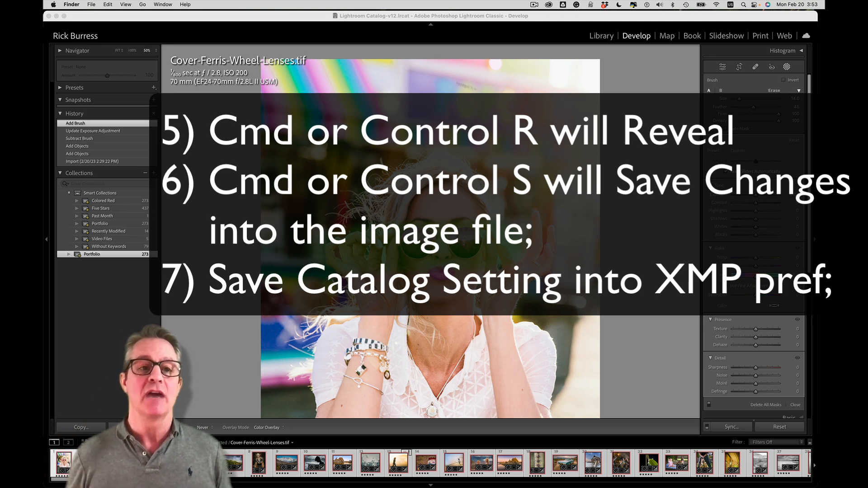
click(81, 16)
Step: Review the automatic XMP writing option in the catalog's metadata settings and close the settings
click(85, 5)
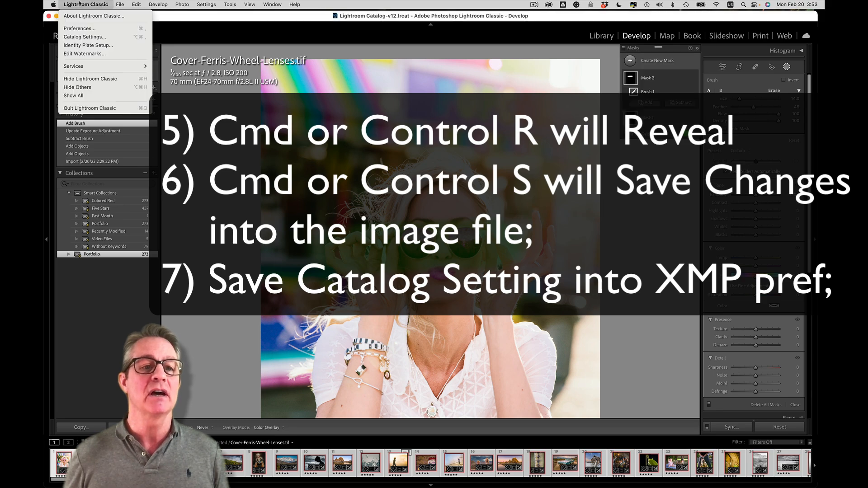
click(82, 38)
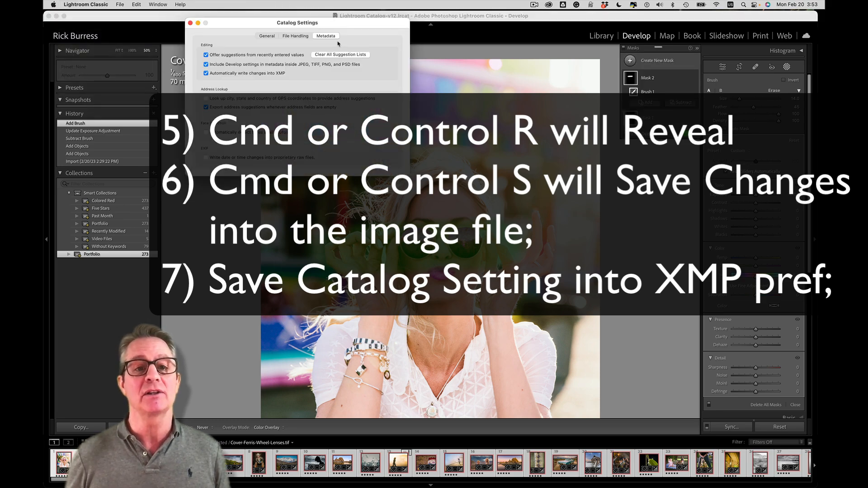
click(218, 74)
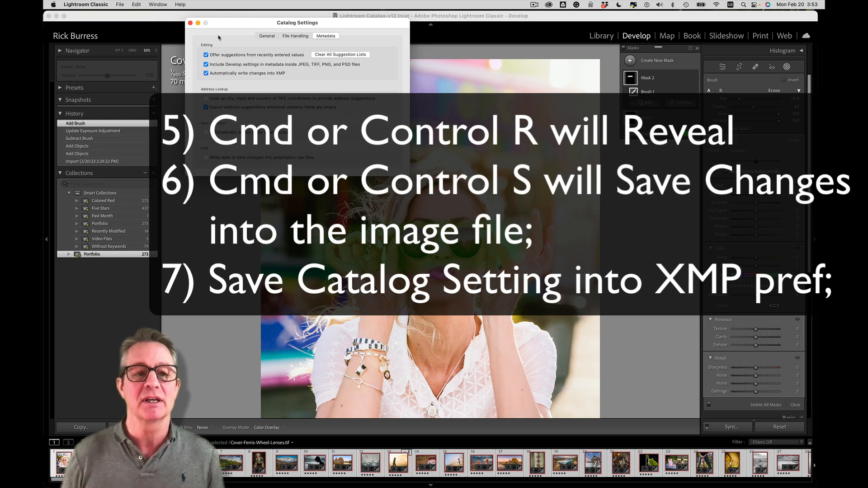
click(191, 23)
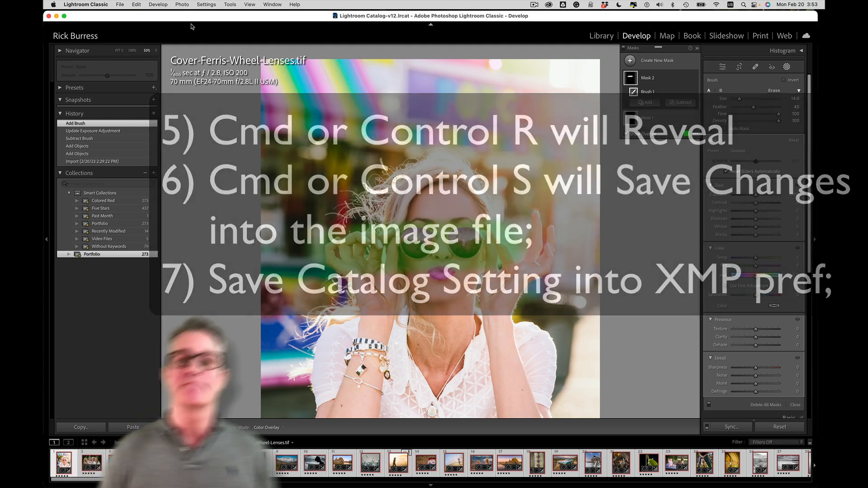